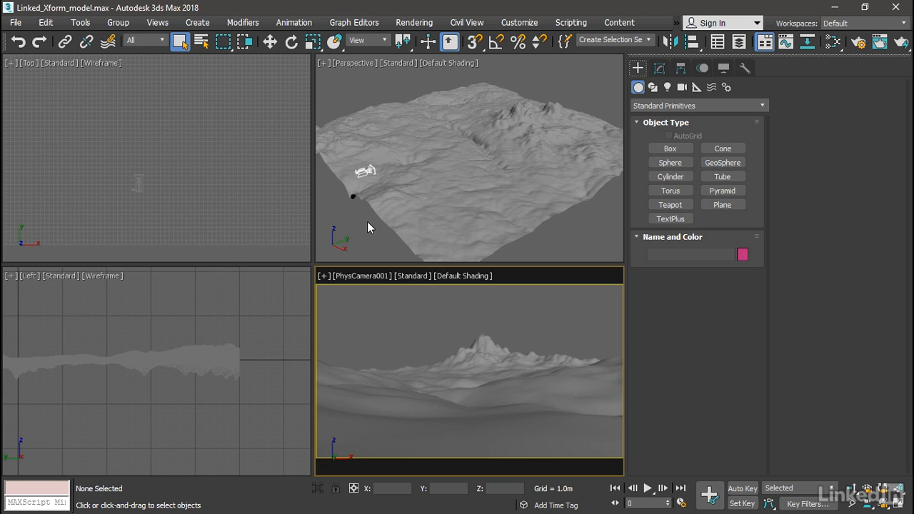
Convert the terrain to an Editable Poly and switch to vertex editing.
{"action": "left_click", "coordinate": [409, 186]}
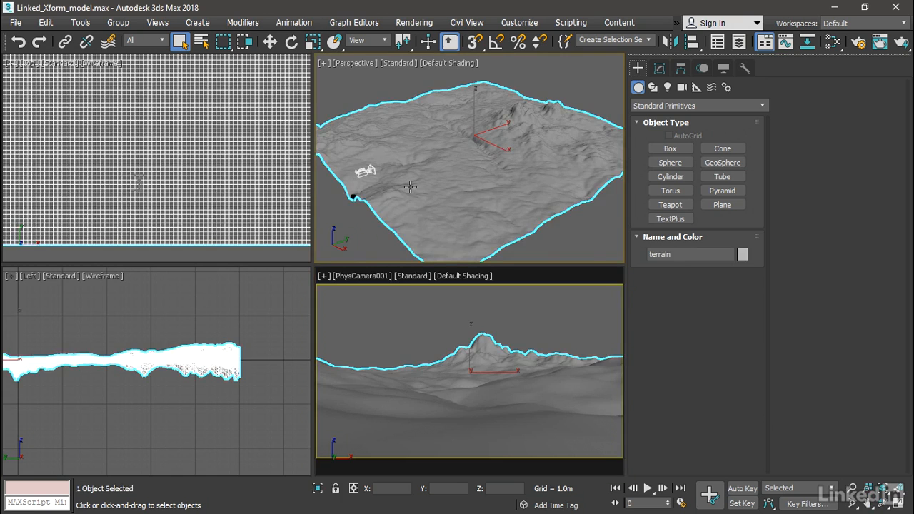
{"action": "right_click", "coordinate": [549, 148]}
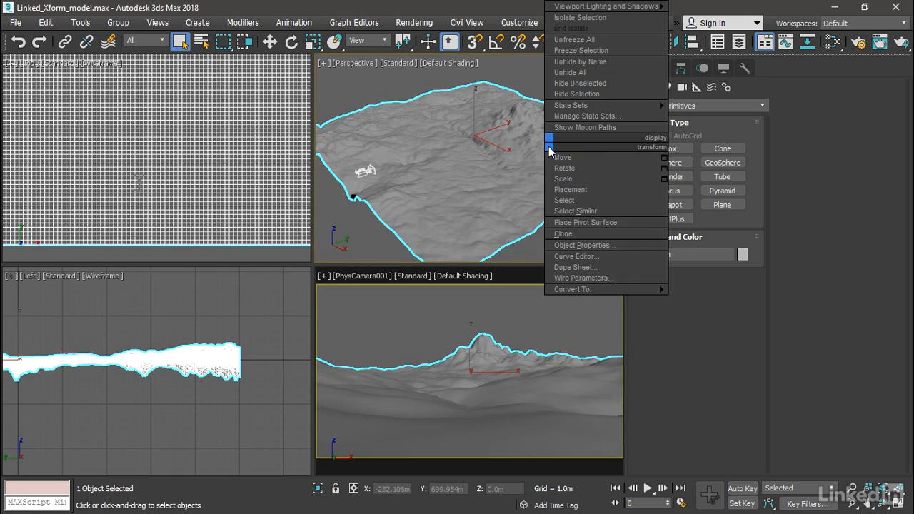
{"action": "mouse_move", "coordinate": [565, 289]}
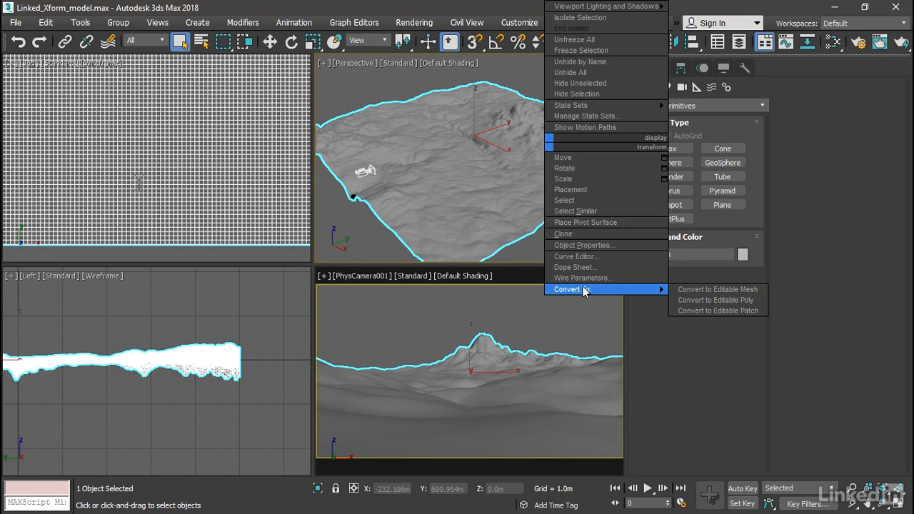
{"action": "left_click", "coordinate": [728, 301]}
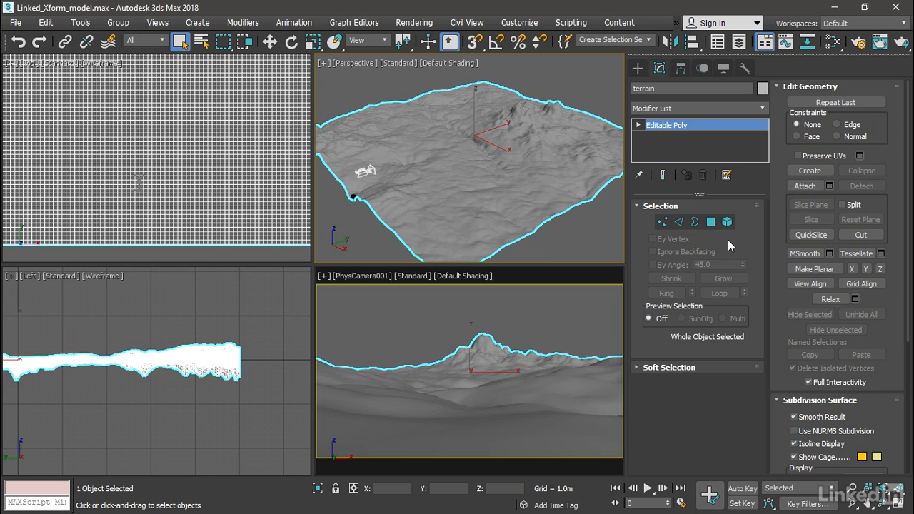
{"action": "left_click", "coordinate": [662, 222]}
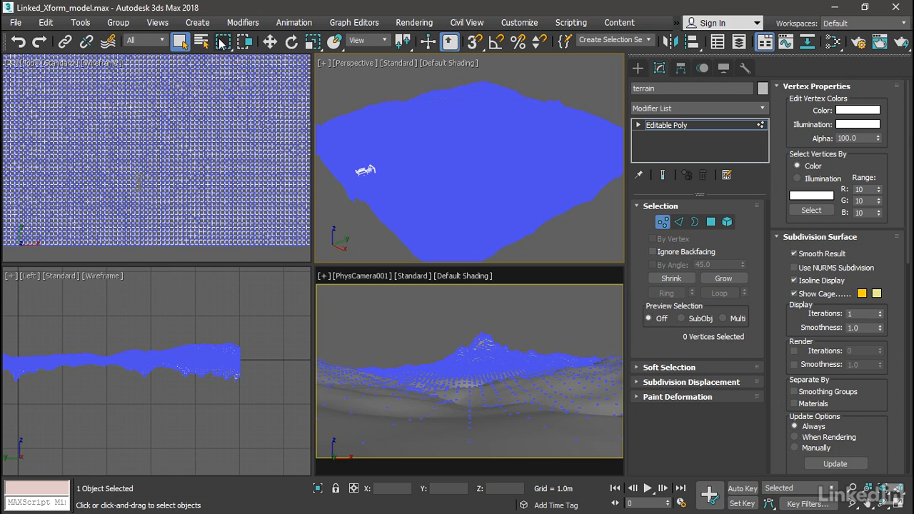
Select a circular region of terrain vertices centred on the camera in the Top view, using the circular selection region.
{"action": "left_click_drag", "start_coordinate": [222, 44], "coordinate": [220, 87]}
{"action": "middle_click_drag", "start_coordinate": [156, 181], "coordinate": [184, 177]}
{"action": "scroll", "coordinate": [178, 179], "scroll_direction": "down", "scroll_amount": 2}
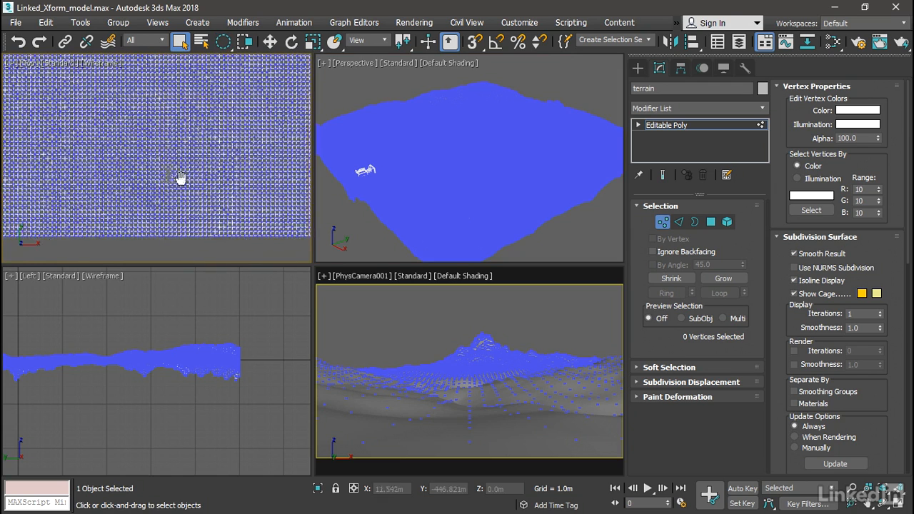
{"action": "left_click", "coordinate": [165, 175]}
{"action": "left_click_drag", "start_coordinate": [169, 175], "coordinate": [227, 176]}
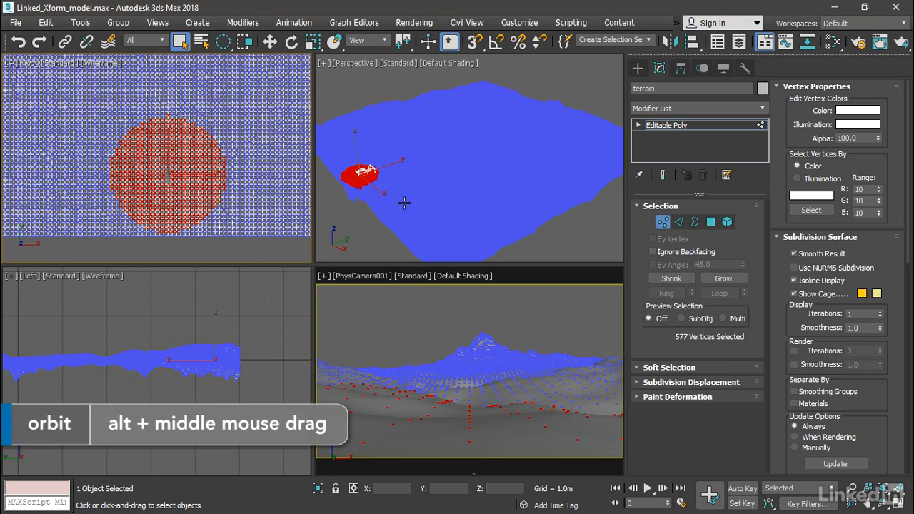
Enable soft selection for the chosen terrain vertices with a falloff of 50 m.
{"action": "mouse_move", "coordinate": [404, 204]}
{"action": "middle_mouse_down", "text": "alt"}
{"action": "mouse_move", "coordinate": [408, 195]}
{"action": "mouse_move", "coordinate": [467, 201]}
{"action": "mouse_move", "coordinate": [420, 204]}
{"action": "middle_mouse_up", "text": "alt"}
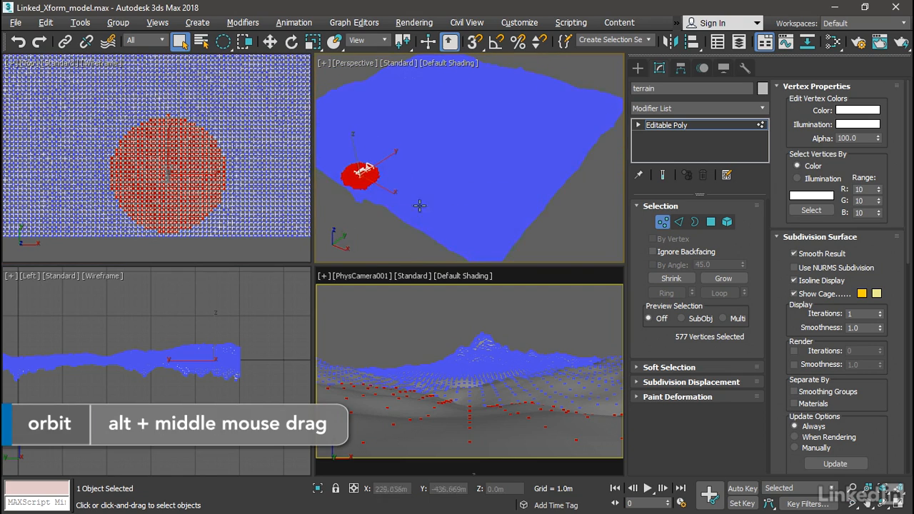
{"action": "middle_click_drag", "start_coordinate": [385, 178], "coordinate": [563, 163]}
{"action": "scroll", "coordinate": [447, 188], "scroll_direction": "up", "scroll_amount": 8}
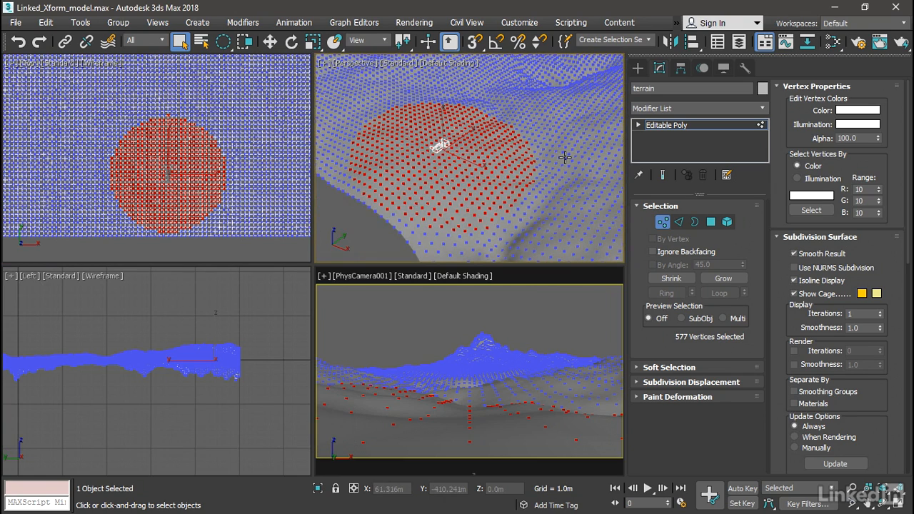
{"action": "left_click", "coordinate": [636, 366]}
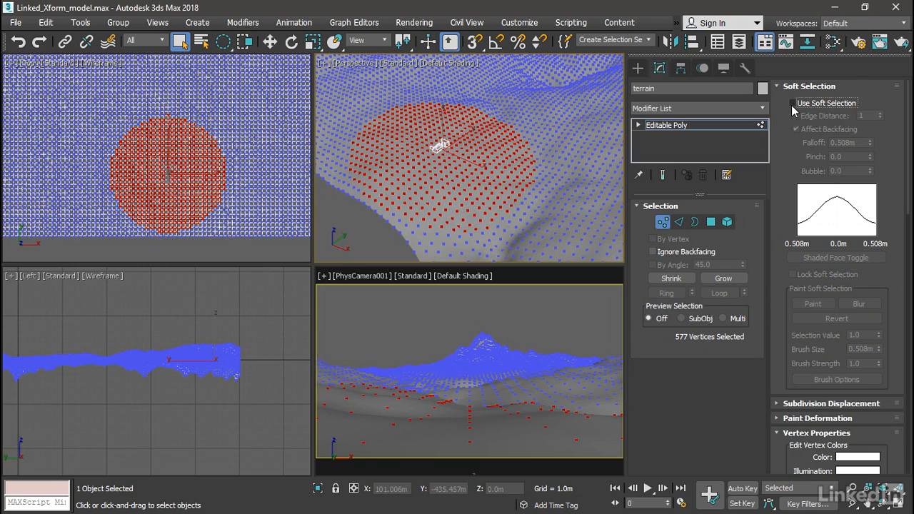
{"action": "left_click", "coordinate": [792, 103]}
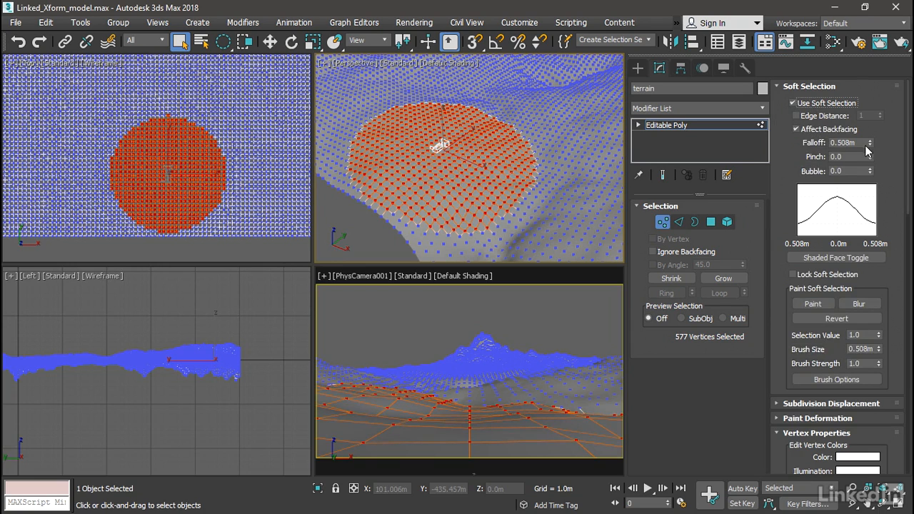
{"action": "left_click", "coordinate": [841, 143]}
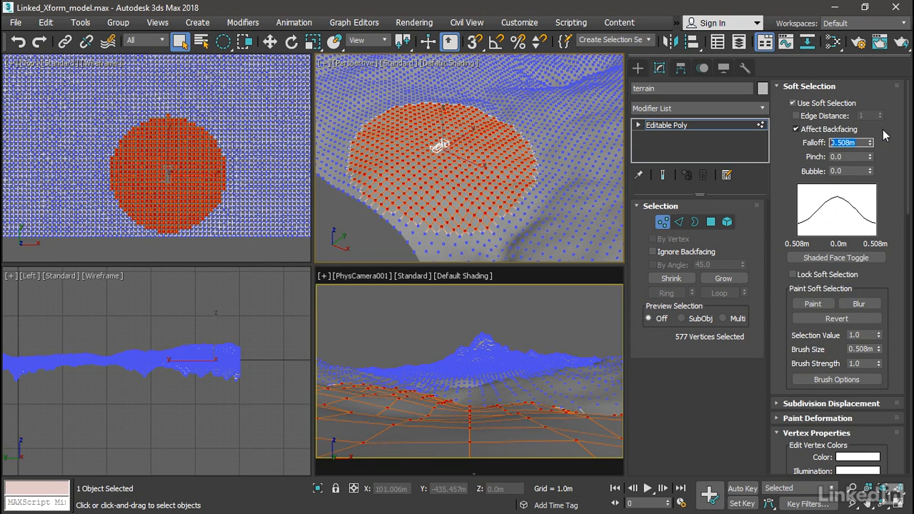
{"action": "type", "text": "50"}
{"action": "key", "text": "Return"}
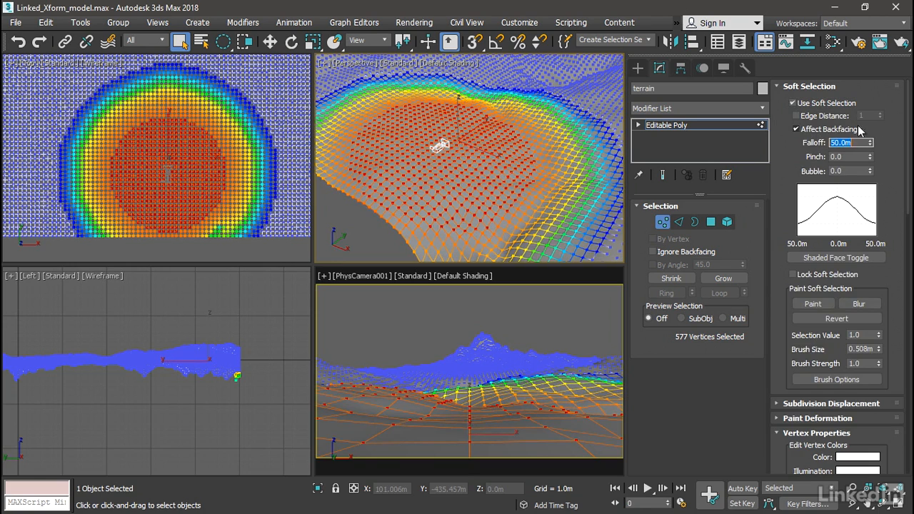
Try moving the soft-selected terrain vertices down and up along Z, and undo the moves.
{"action": "left_click", "coordinate": [270, 41]}
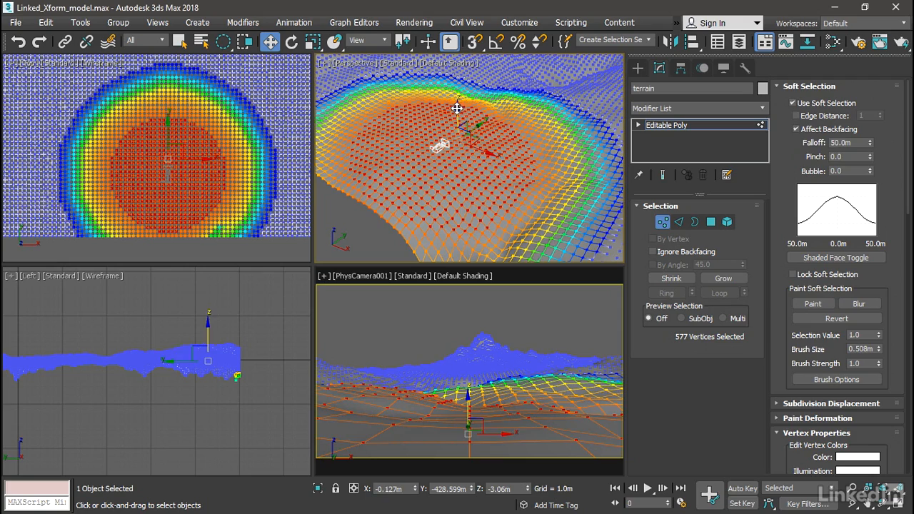
{"action": "left_click_drag", "start_coordinate": [457, 108], "coordinate": [466, 181]}
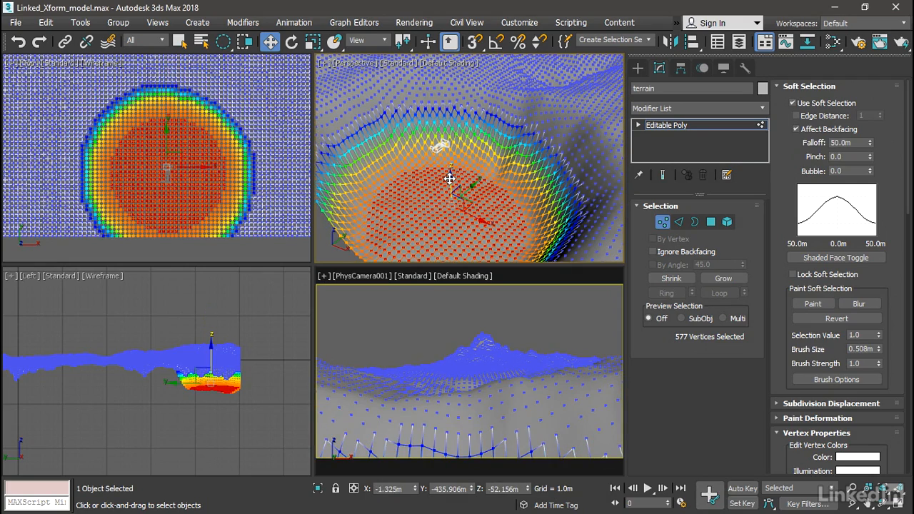
{"action": "left_click_drag", "start_coordinate": [450, 177], "coordinate": [450, 85]}
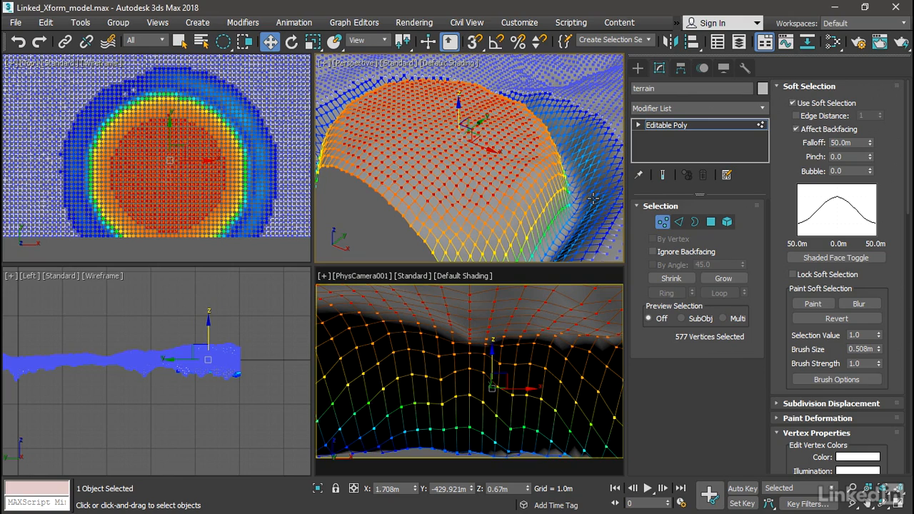
{"action": "scroll", "coordinate": [563, 187], "scroll_direction": "down", "scroll_amount": 3}
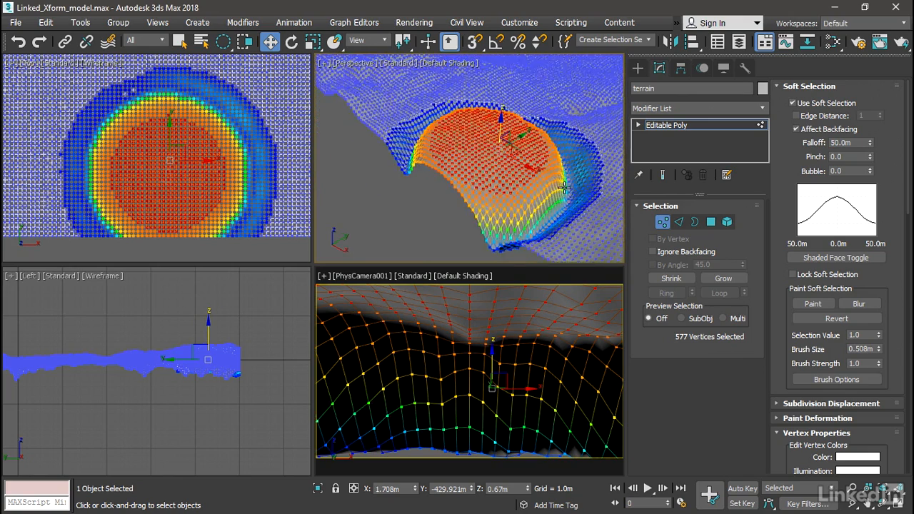
{"action": "middle_click_drag", "start_coordinate": [564, 187], "coordinate": [499, 191], "text": "alt"}
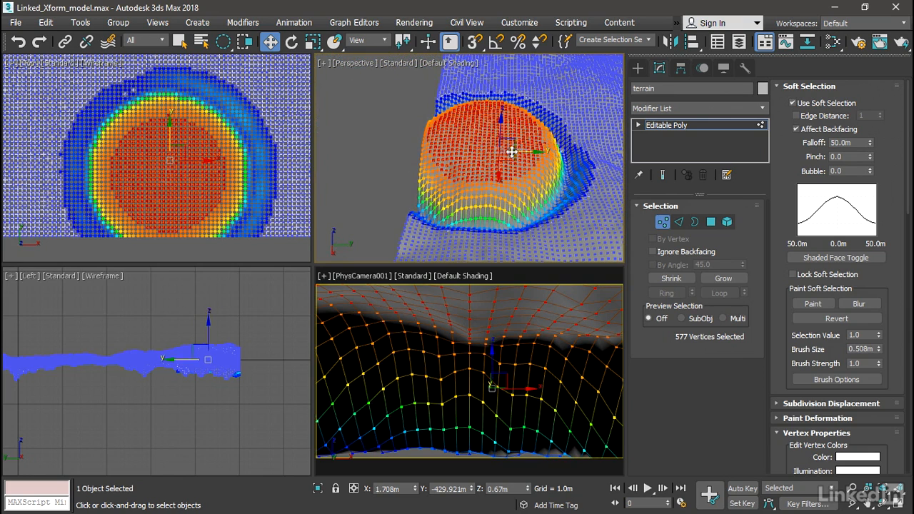
{"action": "middle_click_drag", "start_coordinate": [512, 151], "coordinate": [508, 177], "text": "alt"}
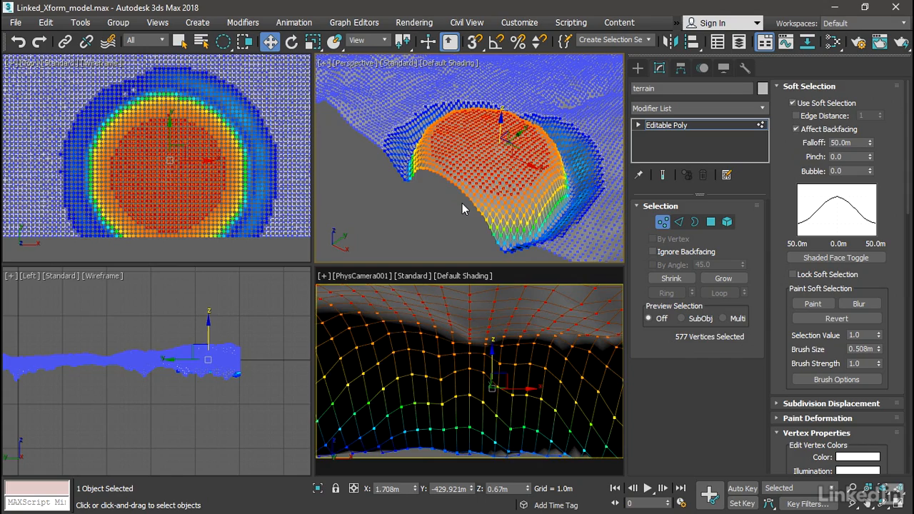
{"action": "key", "text": "ctrl+z"}
{"action": "key", "text": "ctrl+z"}
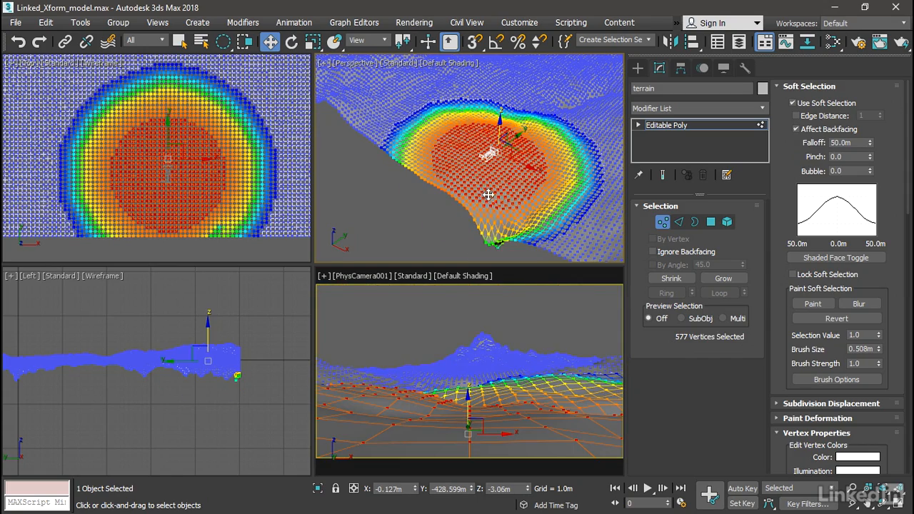
Scale the soft-selected vertices along the Z axis to flatten the terrain around the camera.
{"action": "middle_click_drag", "start_coordinate": [490, 193], "coordinate": [547, 171], "text": "alt"}
{"action": "scroll", "coordinate": [505, 172], "scroll_direction": "up", "scroll_amount": 5}
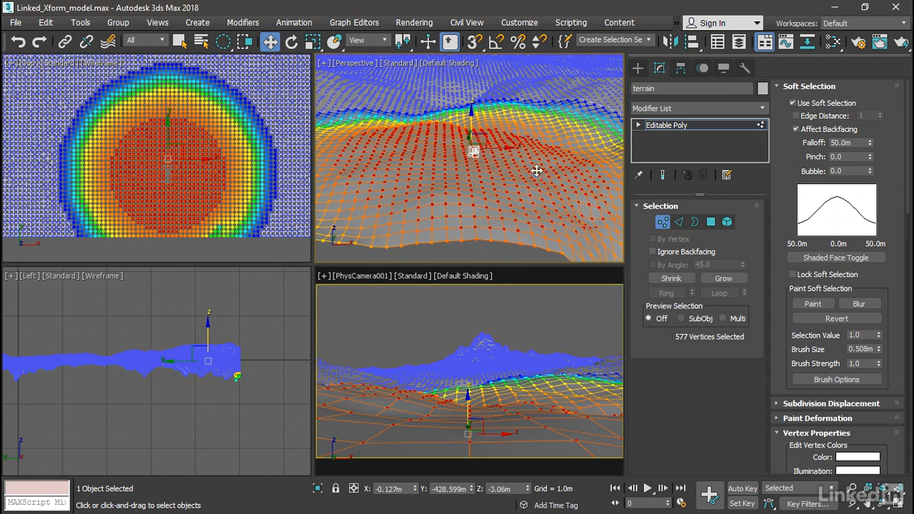
{"action": "left_click", "coordinate": [313, 42]}
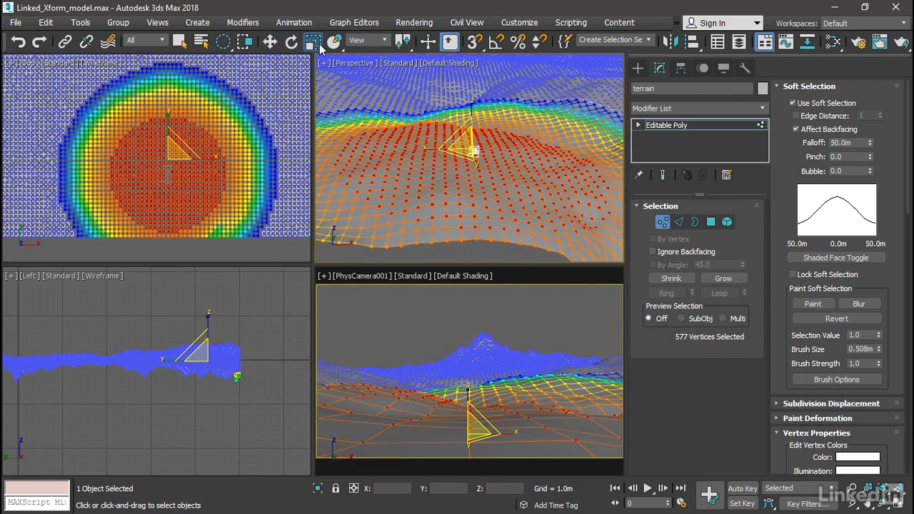
{"action": "left_click_drag", "start_coordinate": [469, 108], "coordinate": [472, 36]}
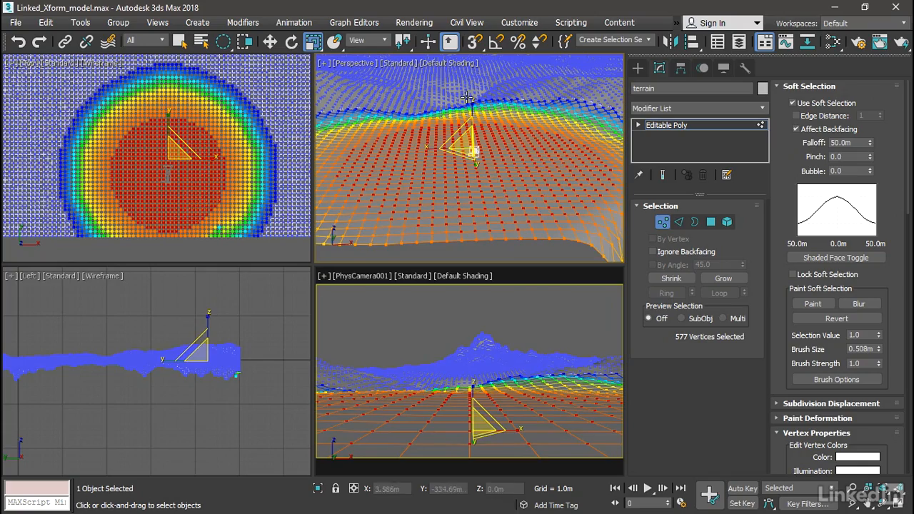
{"action": "left_click_drag", "start_coordinate": [471, 110], "coordinate": [462, 287]}
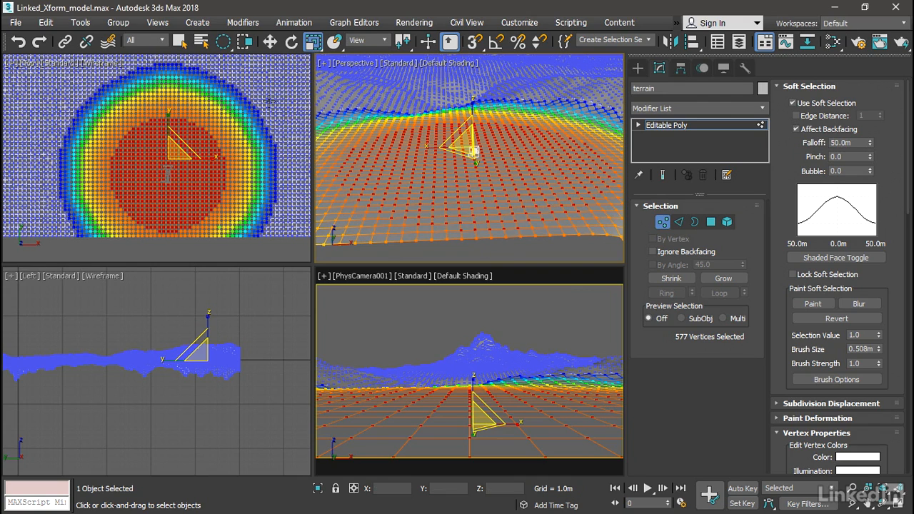
Undo all terrain edits in the history back through the conversion to Editable Poly.
{"action": "right_click", "coordinate": [19, 44]}
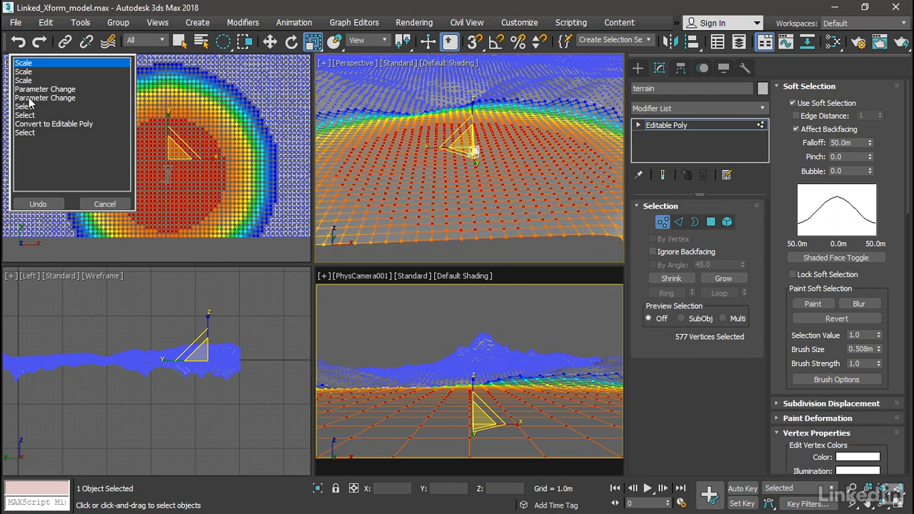
{"action": "left_click", "coordinate": [77, 123]}
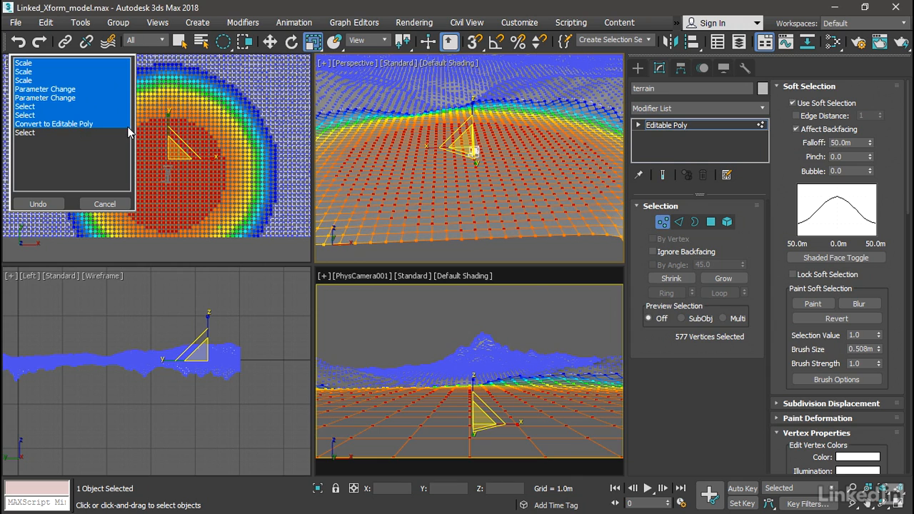
{"action": "left_click", "coordinate": [43, 203]}
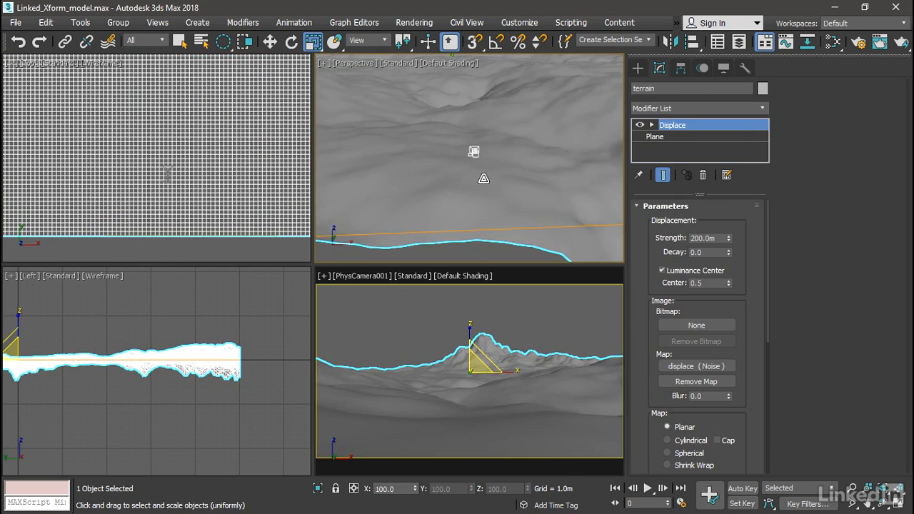
Examine the whole terrain and the parameters of its base Plane below the Displace modifier.
{"action": "scroll", "coordinate": [485, 152], "scroll_direction": "down", "scroll_amount": 4}
{"action": "middle_click_drag", "start_coordinate": [483, 150], "coordinate": [494, 162], "text": "alt"}
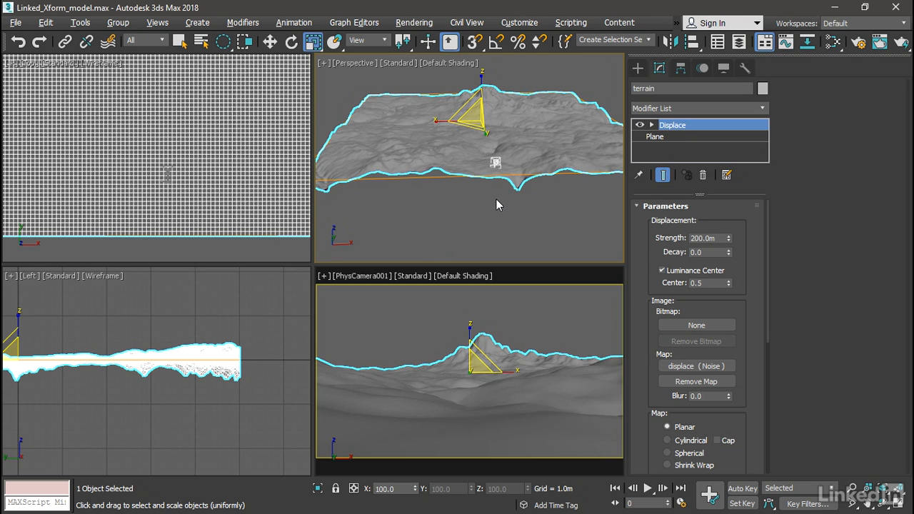
{"action": "left_click", "coordinate": [652, 139]}
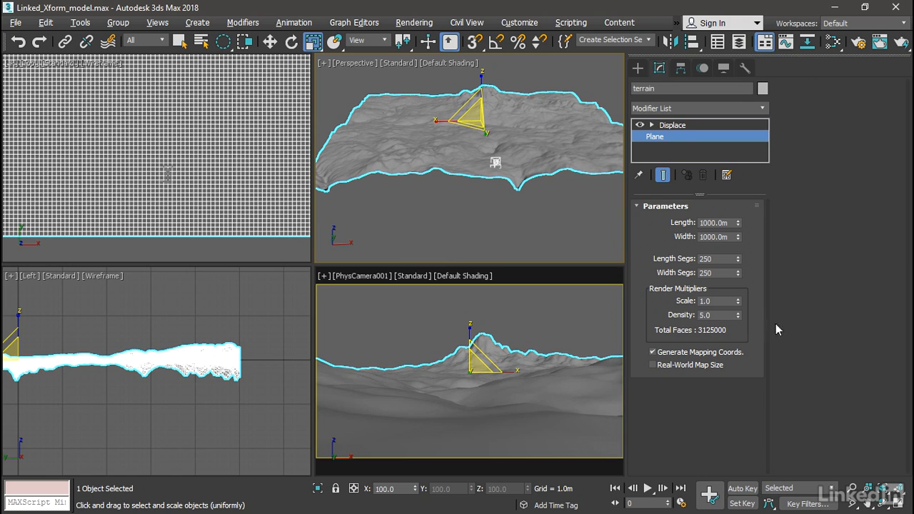
Create a Point helper just in front of the camera in the Top view and open its parameters for editing.
{"action": "left_click", "coordinate": [637, 68]}
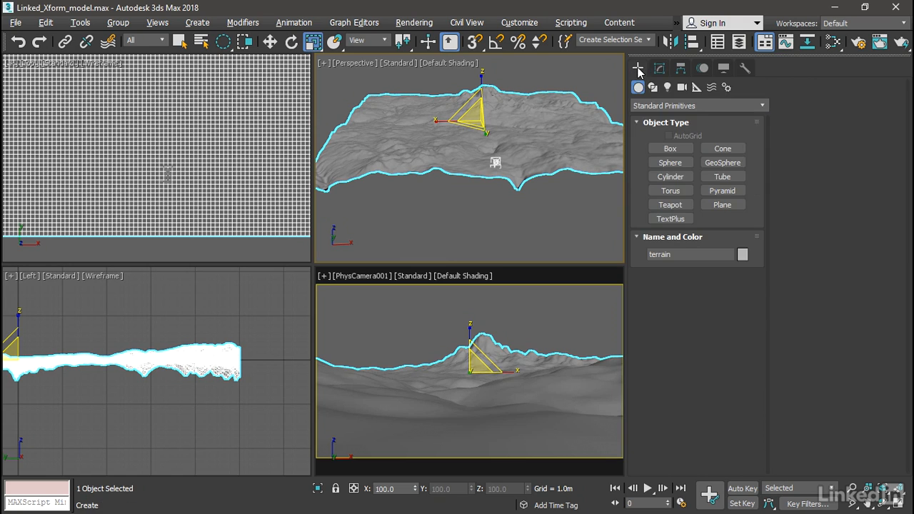
{"action": "left_click", "coordinate": [696, 87]}
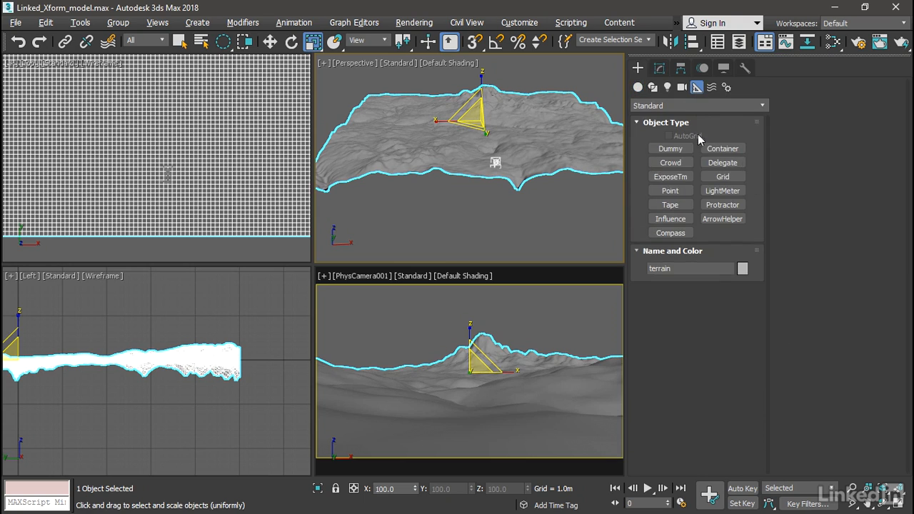
{"action": "left_click", "coordinate": [683, 191]}
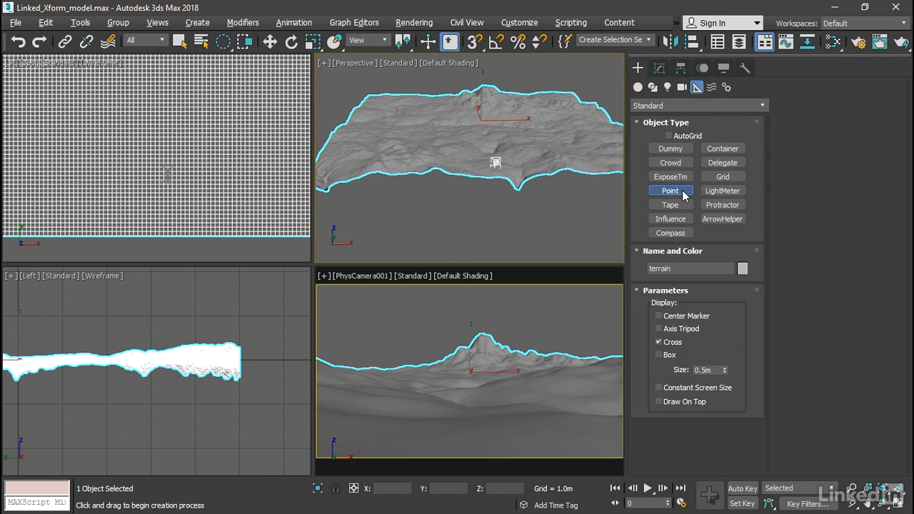
{"action": "left_click", "coordinate": [167, 152]}
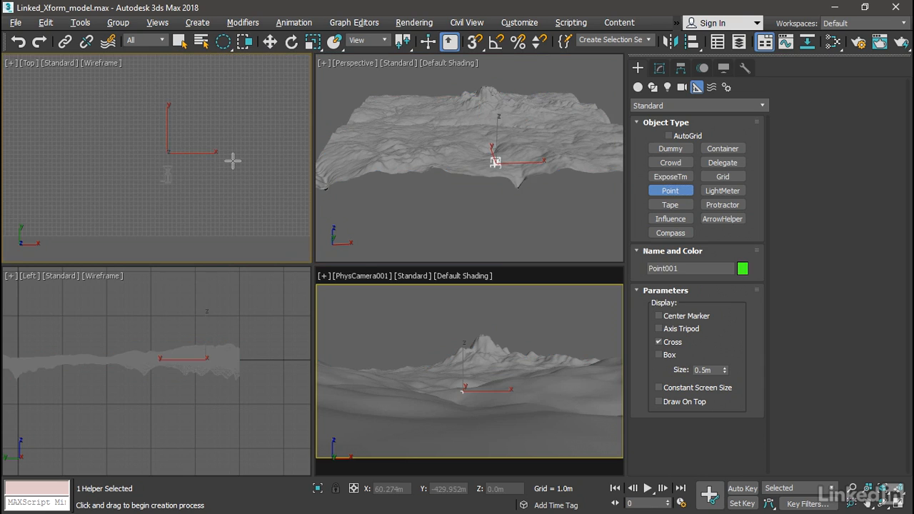
{"action": "key", "text": "r"}
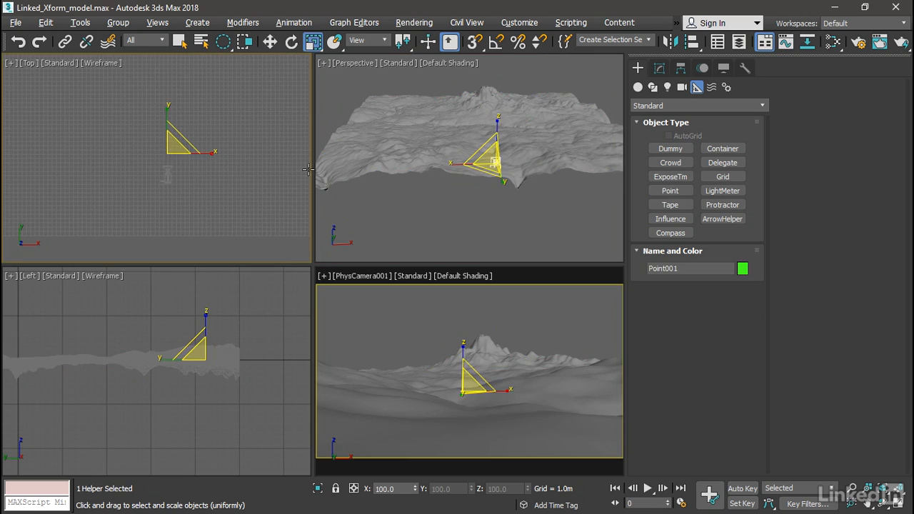
{"action": "left_click", "coordinate": [659, 67]}
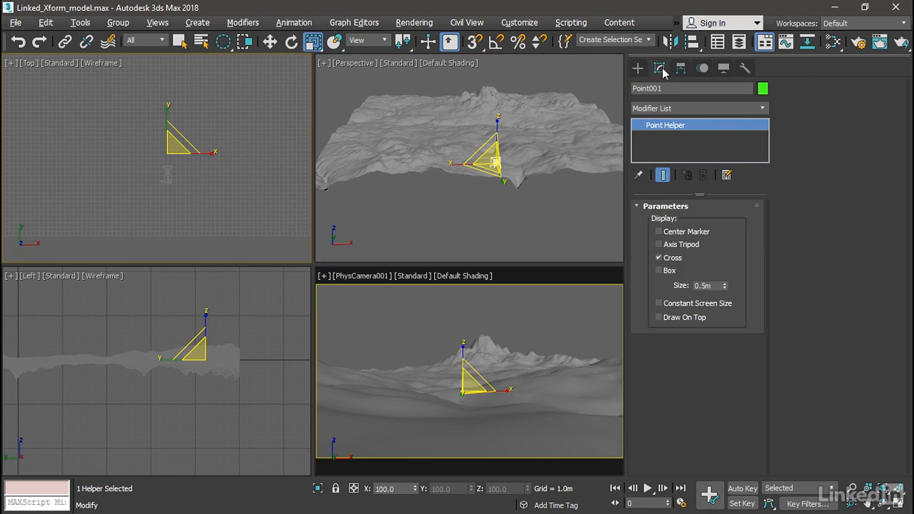
Set the Point helper's display size to 30 m.
{"action": "double_click", "coordinate": [704, 286]}
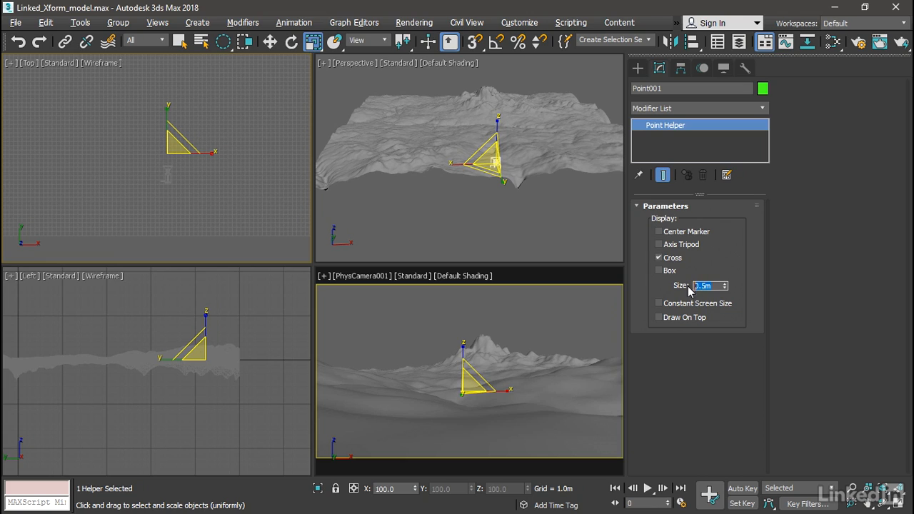
{"action": "type", "text": "30"}
{"action": "key", "text": "Return"}
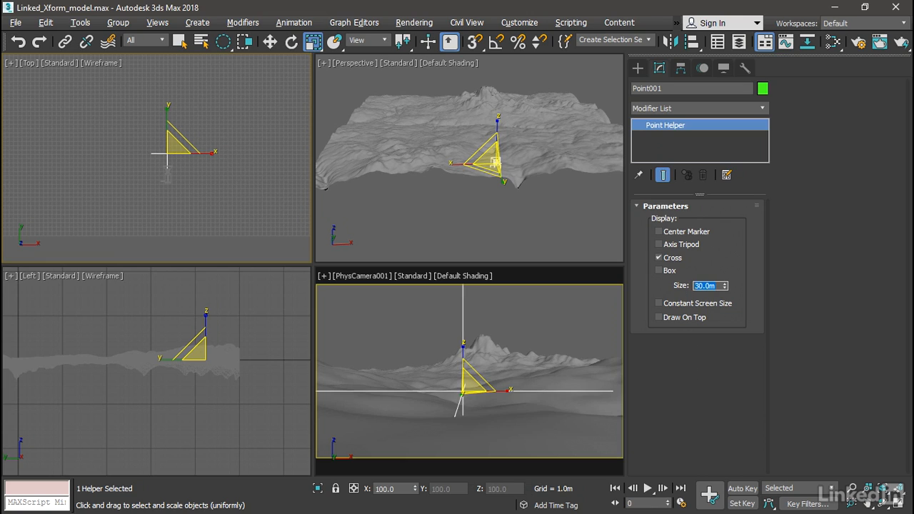
Position the Point helper at X 0 m and Y -415 m.
{"action": "left_click", "coordinate": [269, 42]}
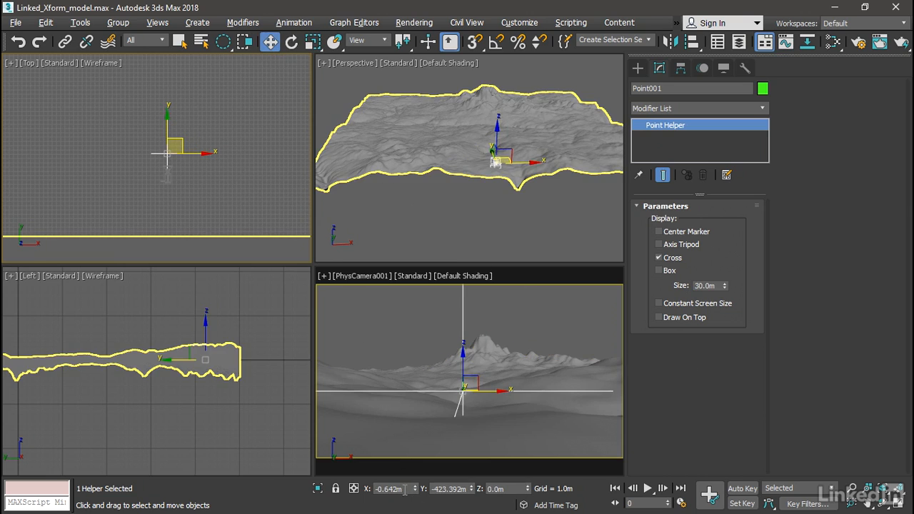
{"action": "left_click_drag", "start_coordinate": [405, 489], "coordinate": [374, 489]}
{"action": "type", "text": "0"}
{"action": "left_click", "coordinate": [466, 490]}
{"action": "left_click_drag", "start_coordinate": [467, 490], "coordinate": [431, 490]}
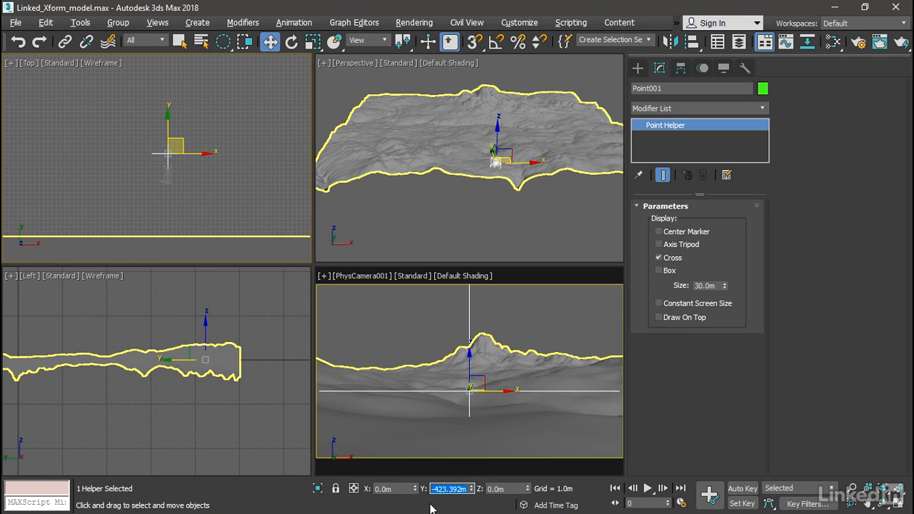
{"action": "type", "text": "-415"}
{"action": "key", "text": "Return"}
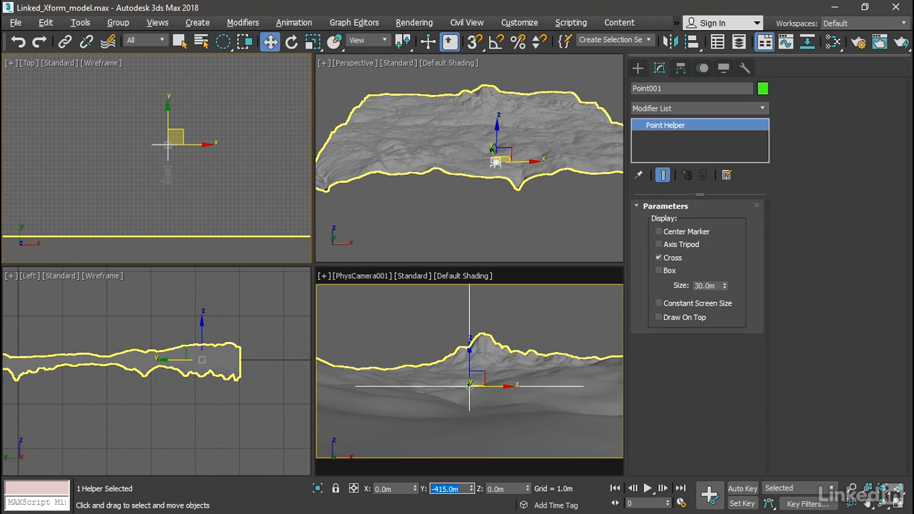
Add a Vol. Select modifier to the terrain above Displace, selecting at Vertex level with a Sphere volume.
{"action": "left_click", "coordinate": [433, 144]}
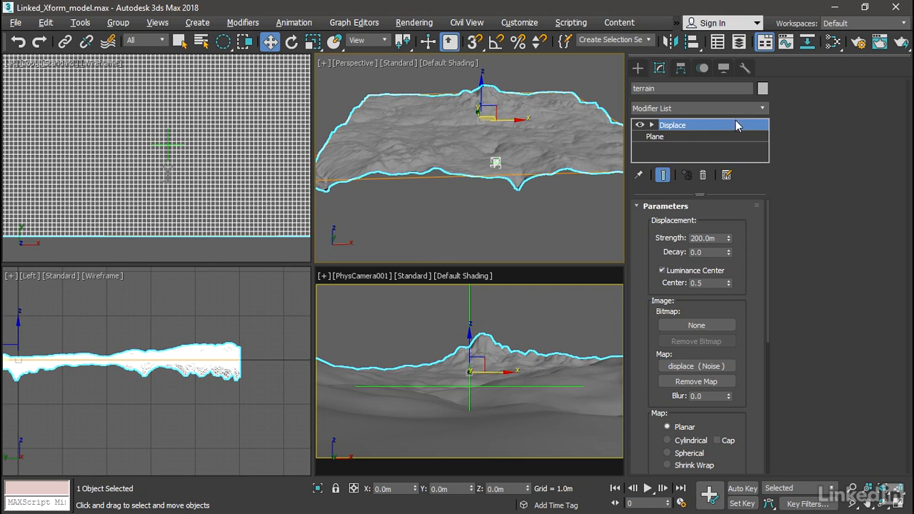
{"action": "left_click", "coordinate": [761, 108]}
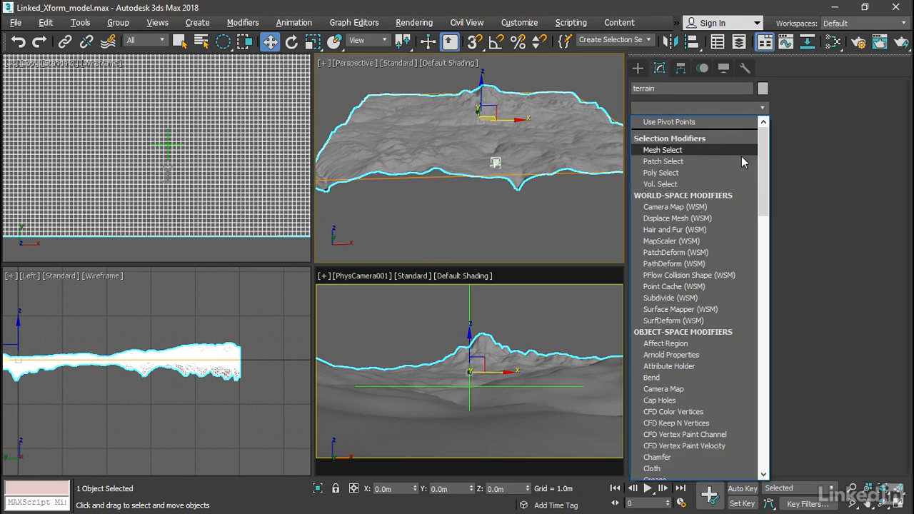
{"action": "left_click", "coordinate": [704, 184]}
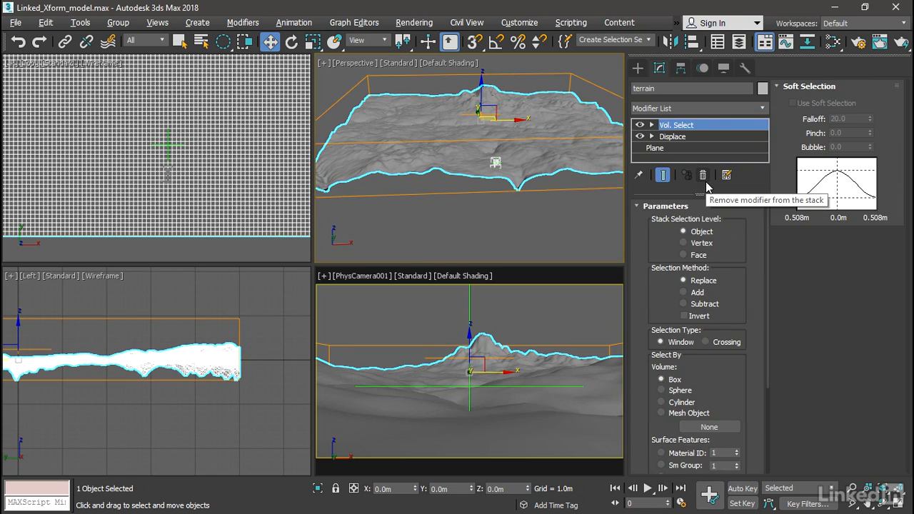
{"action": "left_click", "coordinate": [682, 243]}
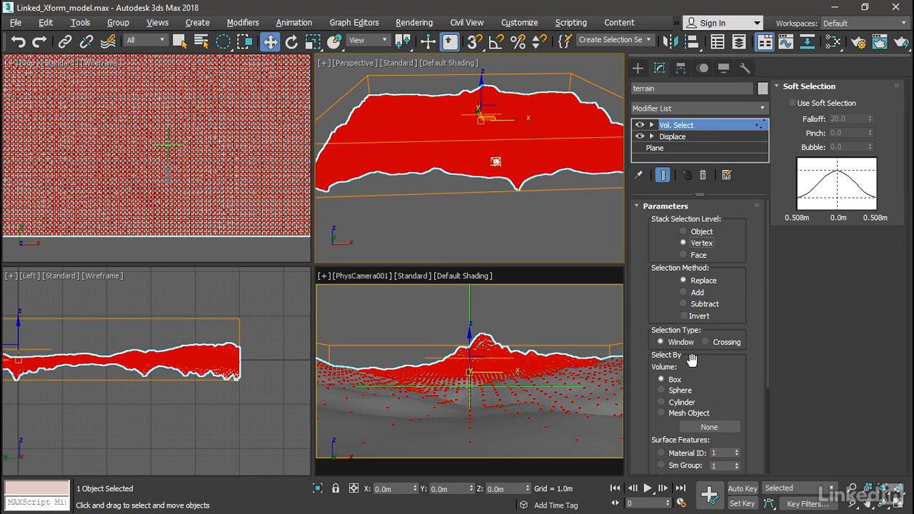
{"action": "left_click", "coordinate": [661, 389]}
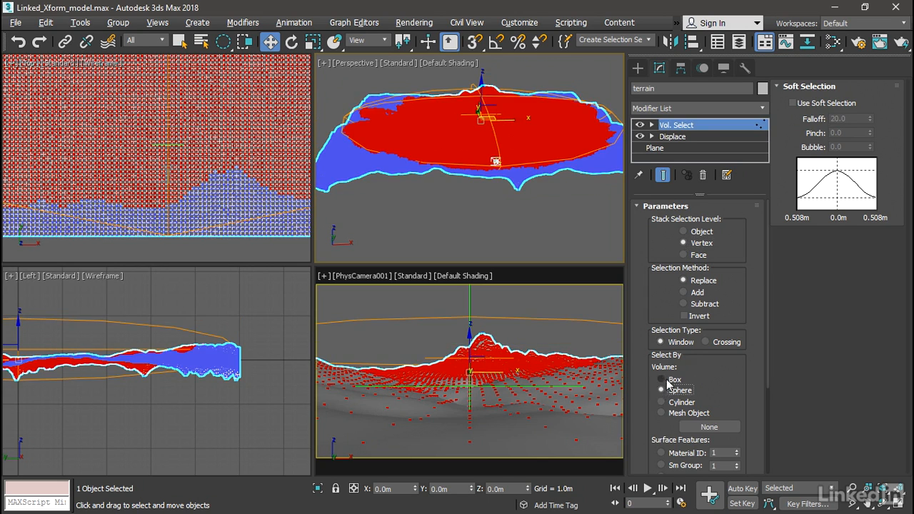
Stretch the Vol. Select gizmo vertically into a round sphere and scale it down uniformly to a small part of the terrain.
{"action": "middle_click_drag", "start_coordinate": [137, 416], "coordinate": [239, 419]}
{"action": "scroll", "coordinate": [239, 419], "scroll_direction": "down", "scroll_amount": 4}
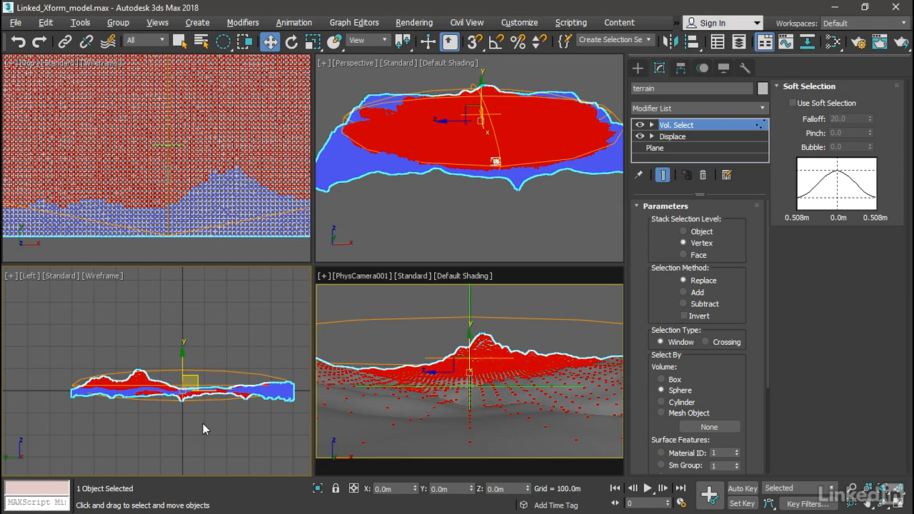
{"action": "left_click", "coordinate": [650, 125]}
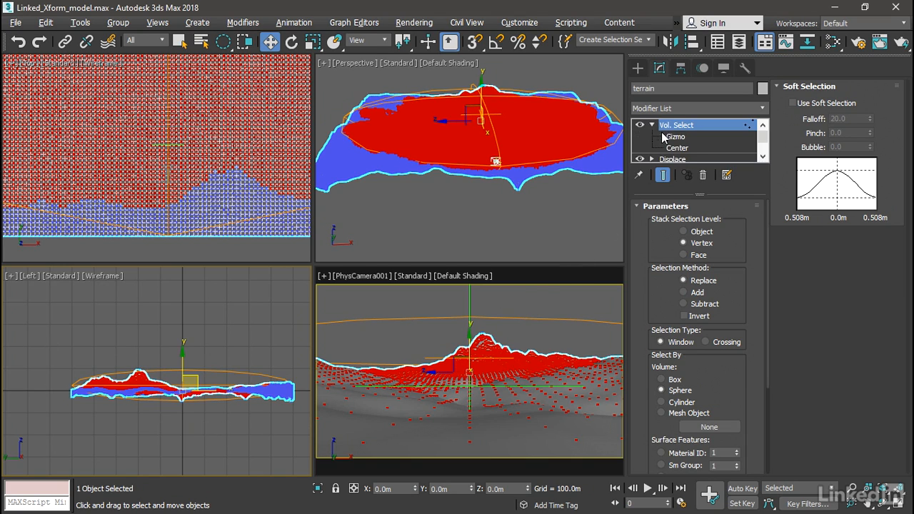
{"action": "left_click", "coordinate": [679, 138]}
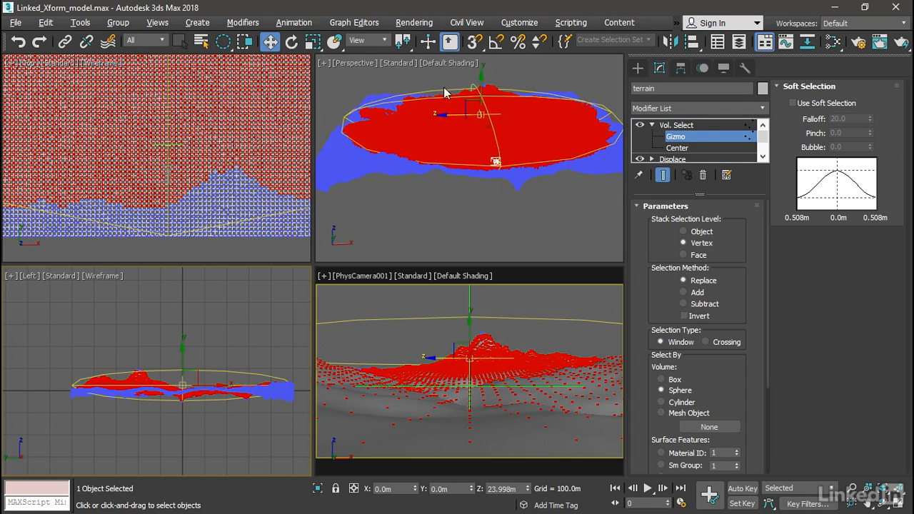
{"action": "left_click", "coordinate": [313, 43]}
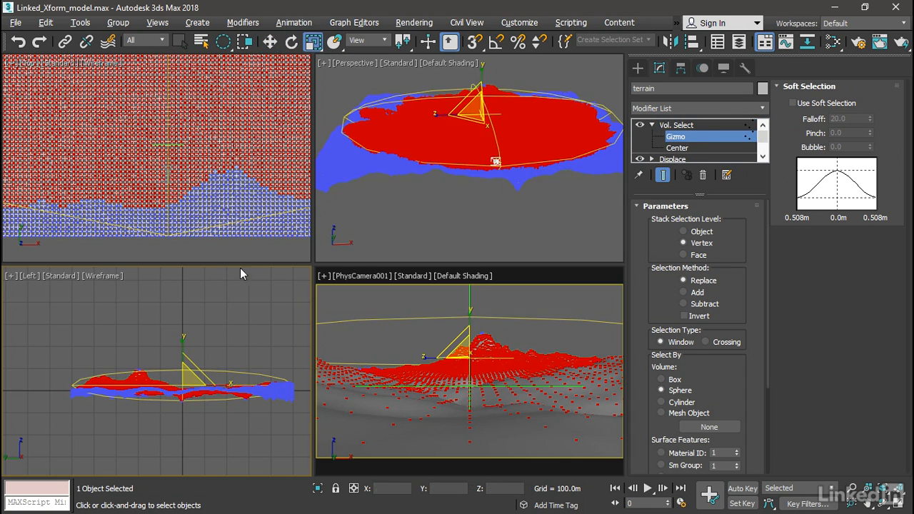
{"action": "left_click_drag", "start_coordinate": [179, 346], "coordinate": [184, 66]}
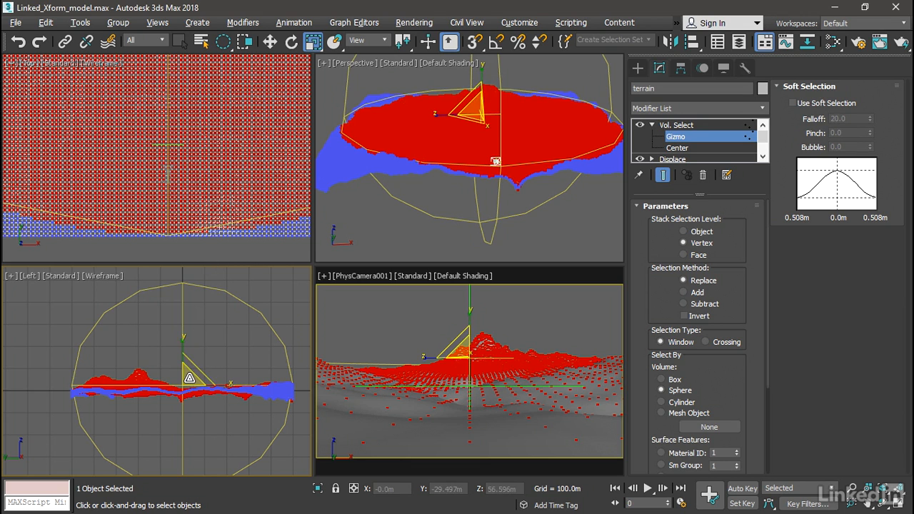
{"action": "left_click_drag", "start_coordinate": [189, 376], "coordinate": [69, 100]}
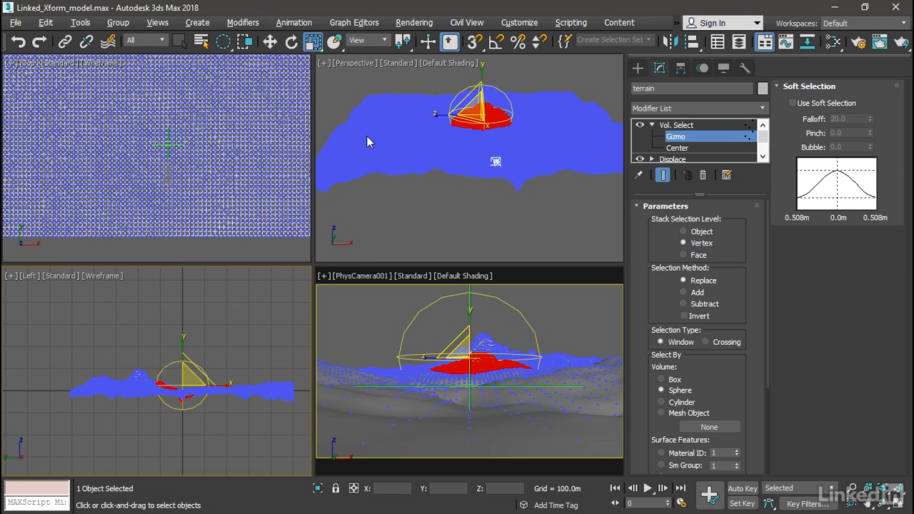
Configure snapping to use Pivot instead of Grid Points and turn on 3D snapping.
{"action": "middle_click_drag", "start_coordinate": [561, 198], "coordinate": [455, 207], "text": "alt"}
{"action": "scroll", "coordinate": [455, 164], "scroll_direction": "up", "scroll_amount": 5}
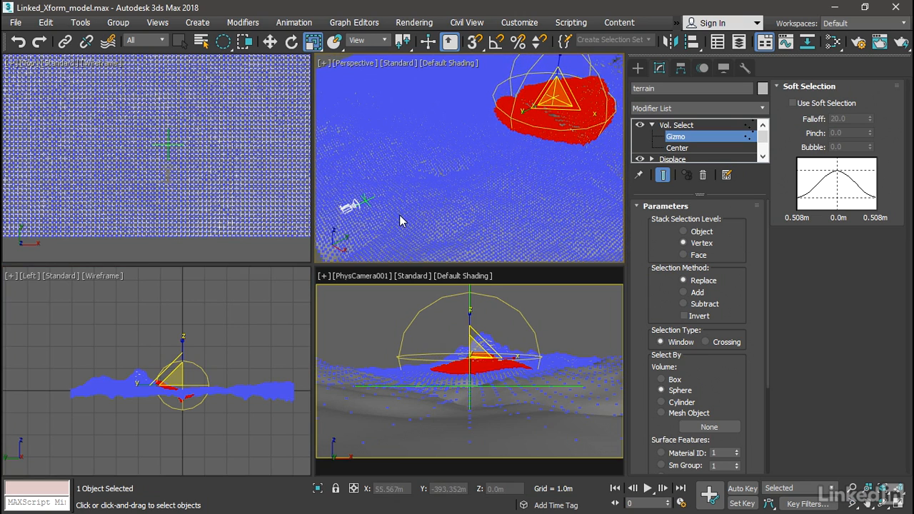
{"action": "right_click", "coordinate": [473, 42]}
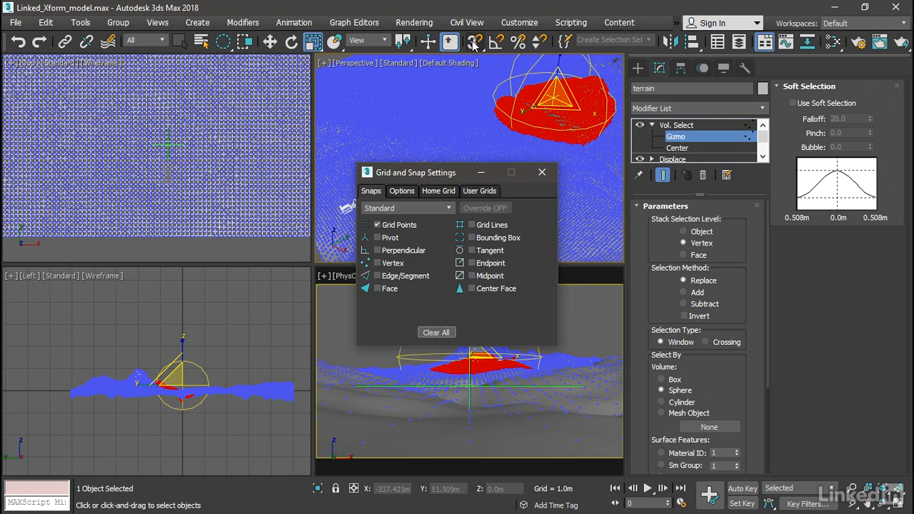
{"action": "left_click", "coordinate": [377, 236]}
{"action": "left_click", "coordinate": [377, 224]}
{"action": "left_click", "coordinate": [541, 174]}
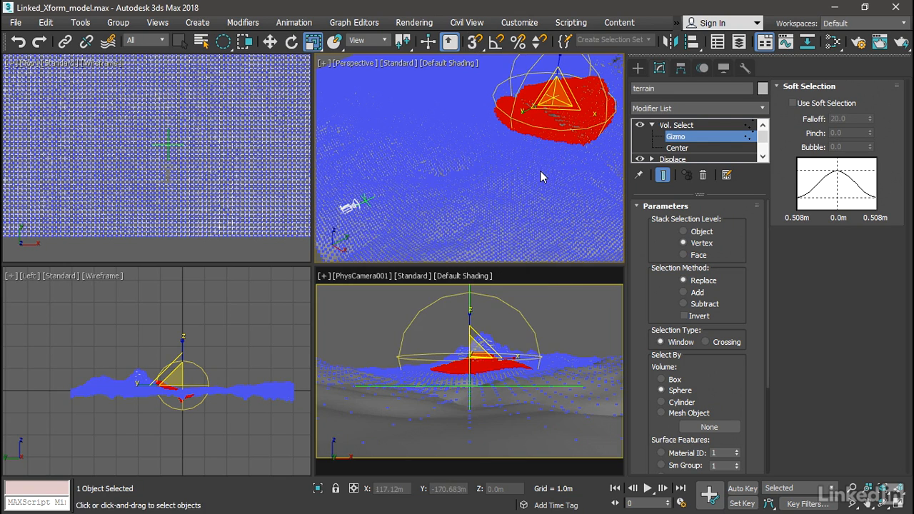
{"action": "left_click", "coordinate": [474, 44]}
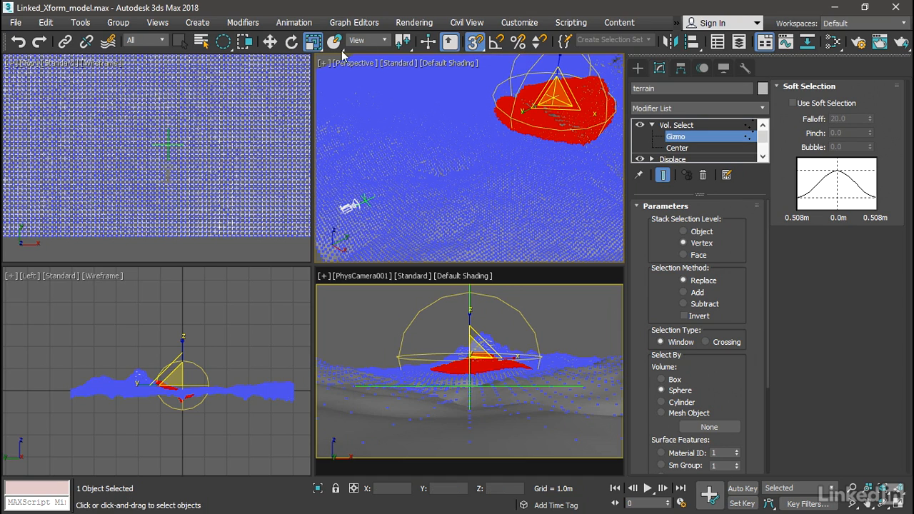
Snap the Vol. Select gizmo to the Point helper's pivot, turn snapping off, and shrink the gizmo uniformly around the camera area.
{"action": "left_click", "coordinate": [270, 42]}
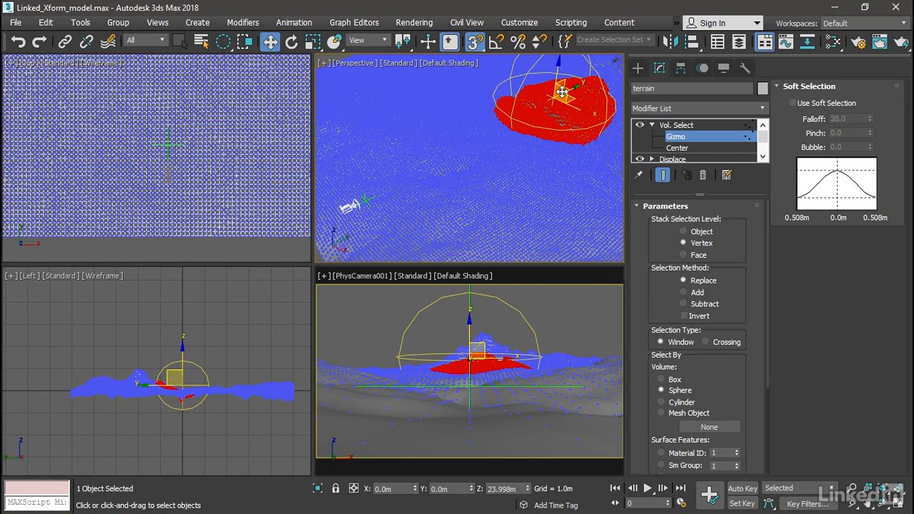
{"action": "left_click_drag", "start_coordinate": [562, 91], "coordinate": [369, 199]}
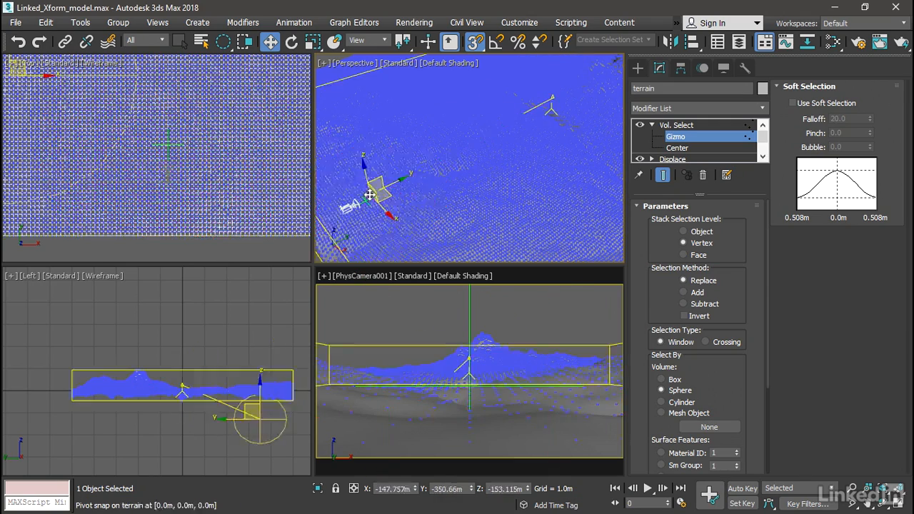
{"action": "left_click_drag", "start_coordinate": [367, 199], "coordinate": [367, 199]}
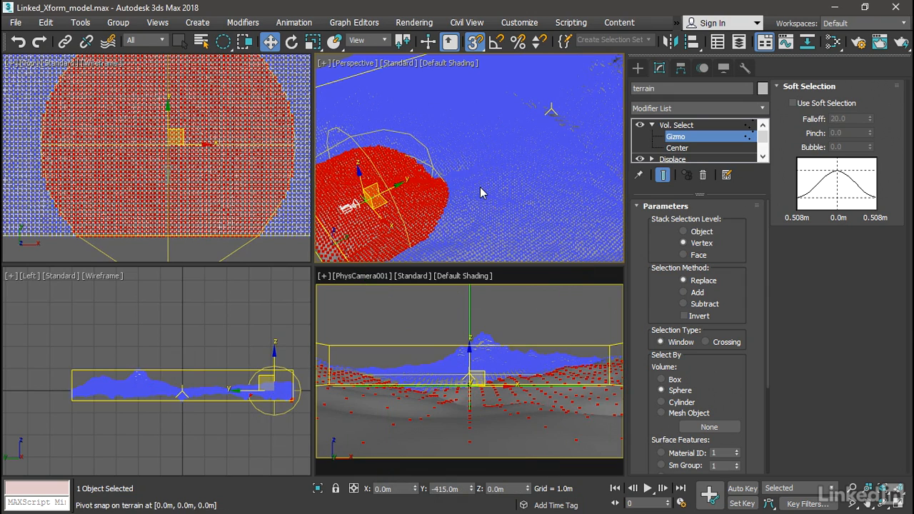
{"action": "left_click", "coordinate": [475, 43]}
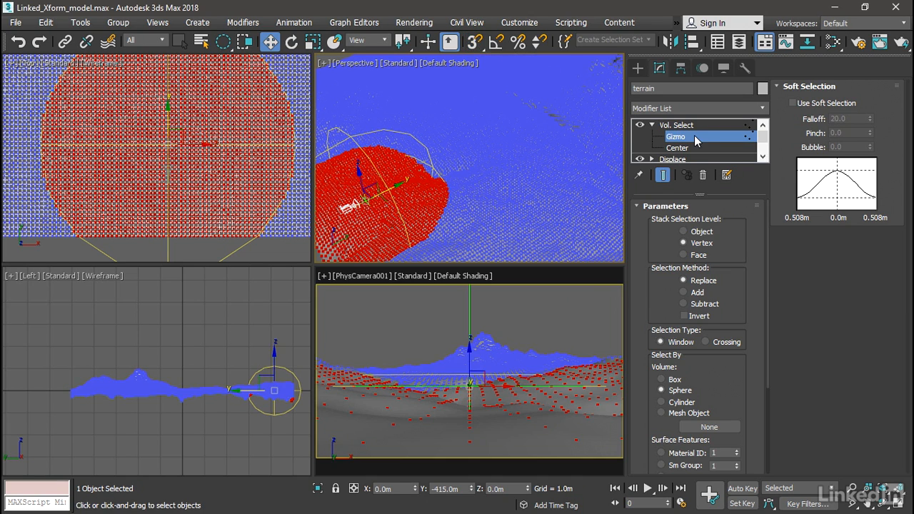
{"action": "left_click", "coordinate": [313, 42]}
{"action": "left_click_drag", "start_coordinate": [367, 204], "coordinate": [417, 315]}
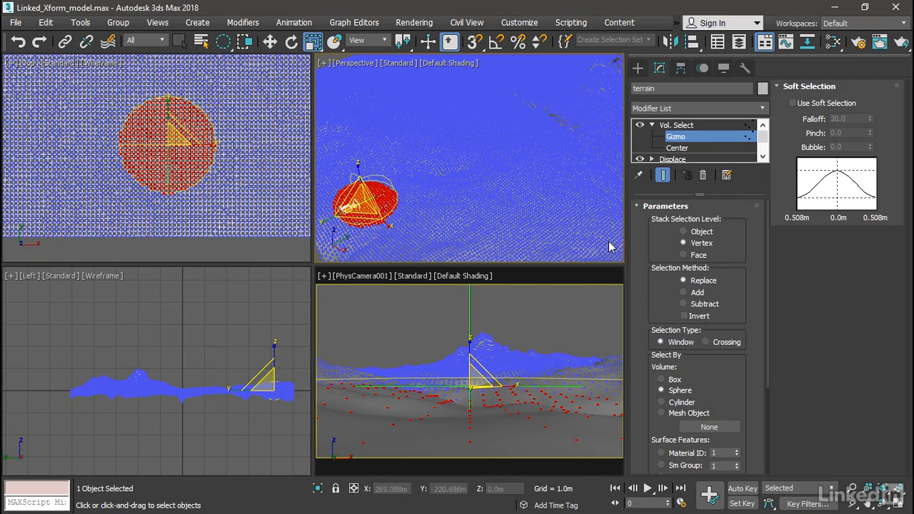
Enable soft selection on the Vol. Select modifier with a falloff of 2000.
{"action": "left_click", "coordinate": [792, 102]}
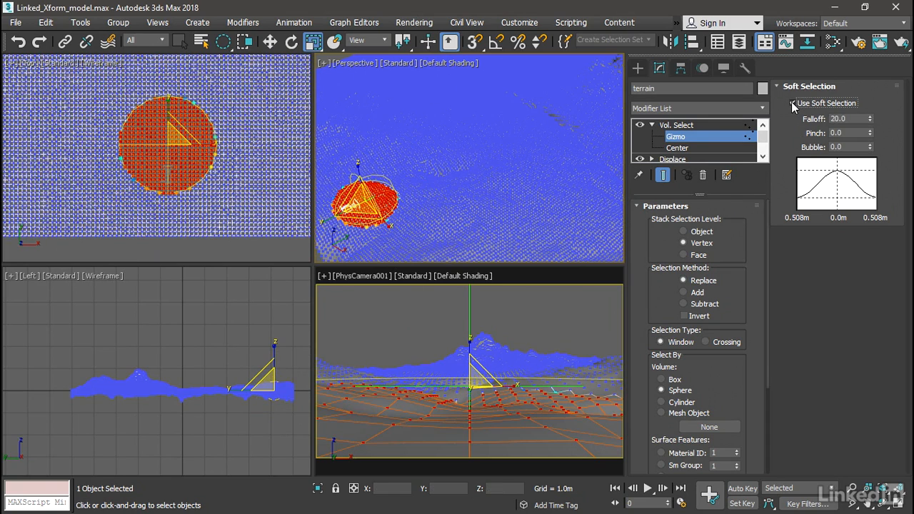
{"action": "double_click", "coordinate": [862, 119]}
{"action": "key", "text": "BackSpace"}
{"action": "type", "text": "2000"}
{"action": "key", "text": "Return"}
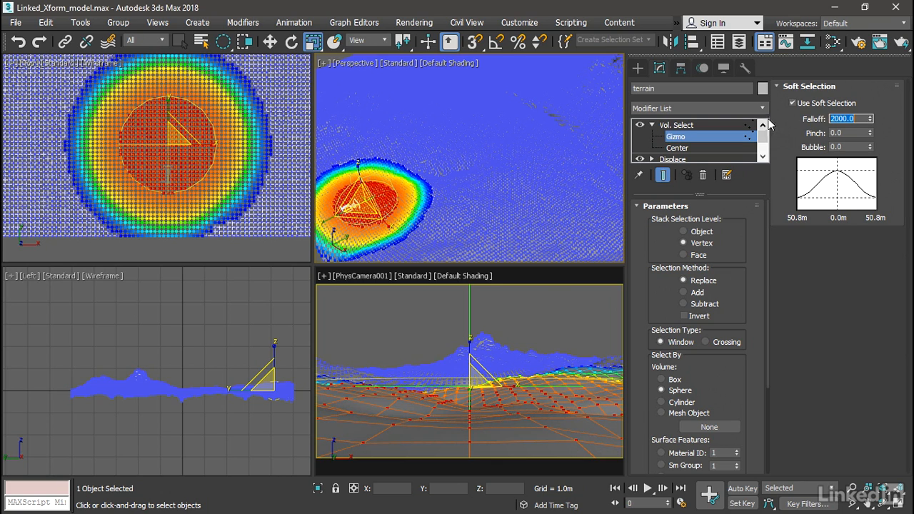
Add a Linked XForm modifier above Vol. Select and assign the Point helper as its control object.
{"action": "left_click", "coordinate": [764, 106]}
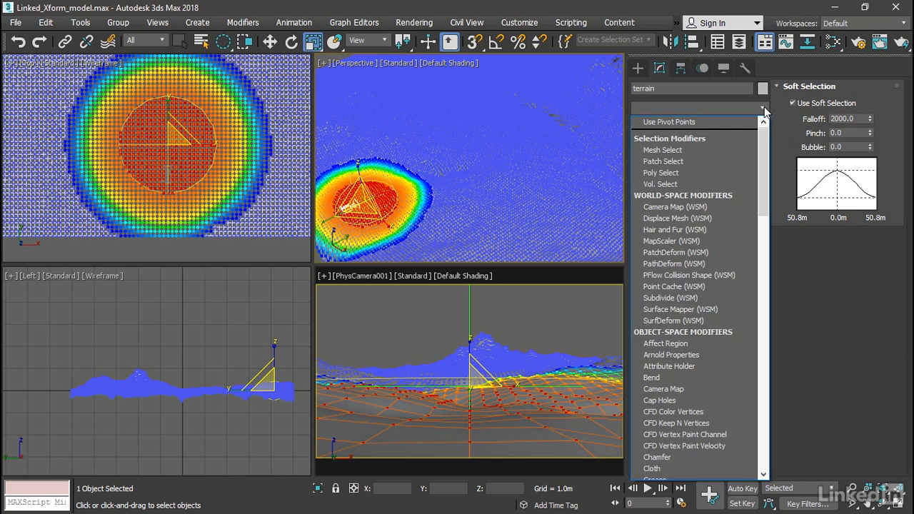
{"action": "left_click_drag", "start_coordinate": [764, 125], "coordinate": [763, 243]}
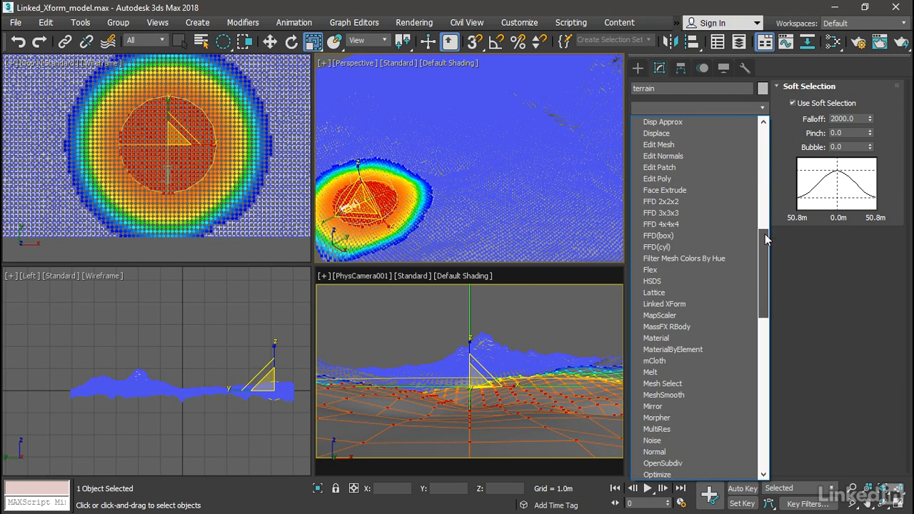
{"action": "left_click", "coordinate": [707, 303]}
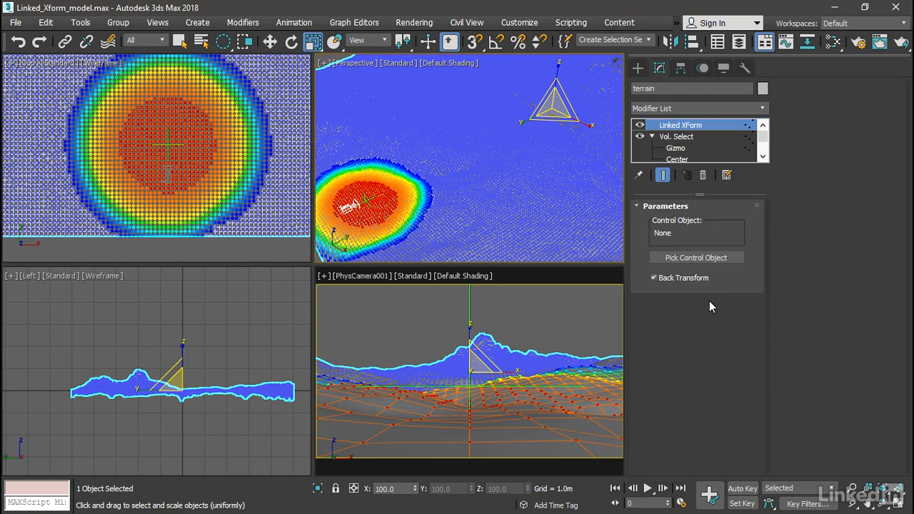
{"action": "left_click", "coordinate": [717, 257]}
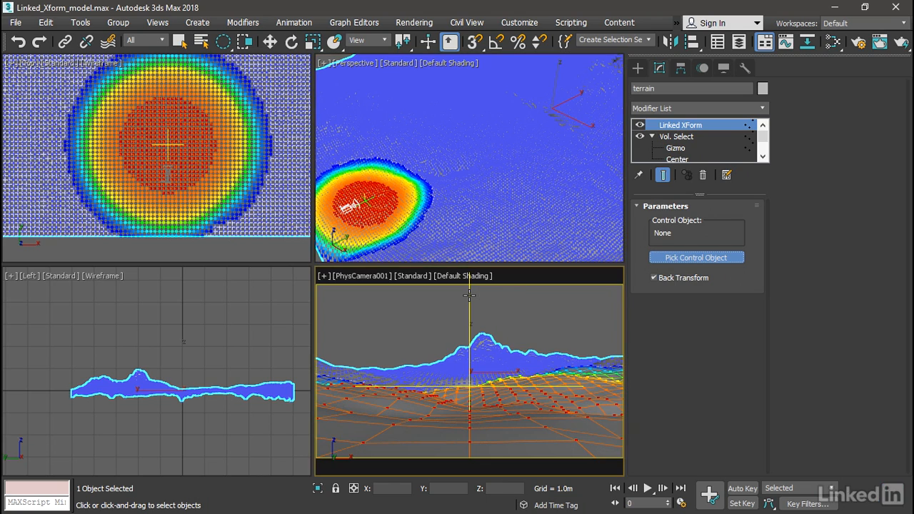
{"action": "left_click", "coordinate": [469, 294]}
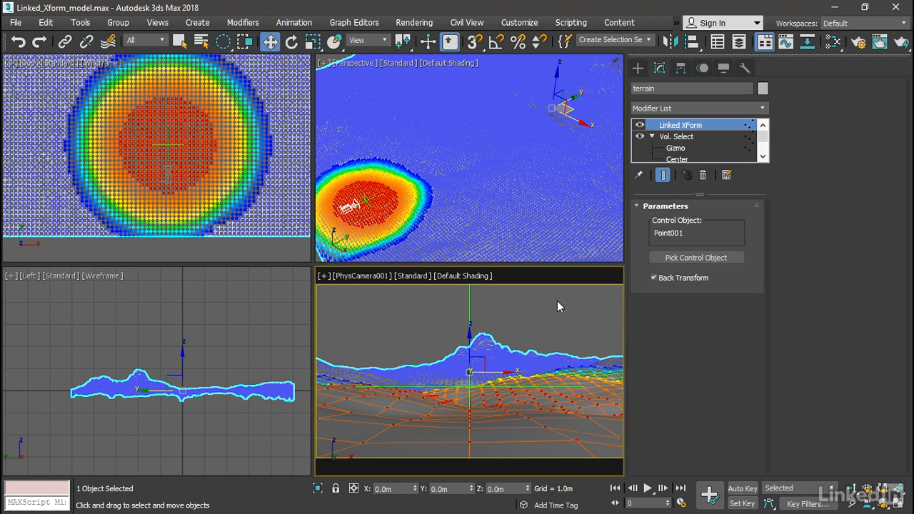
Select the Point helper and raise it along Z by about 59 m to deform the terrain.
{"action": "left_click", "coordinate": [467, 293]}
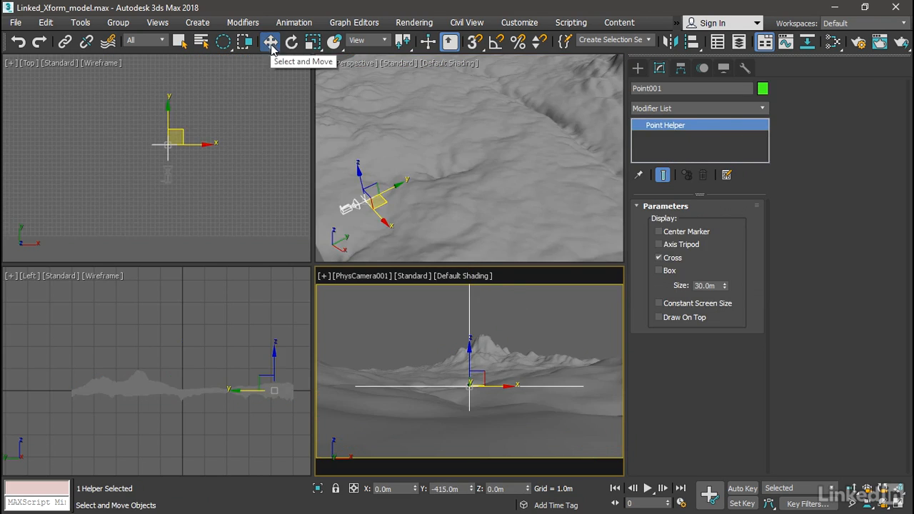
{"action": "left_click_drag", "start_coordinate": [358, 179], "coordinate": [350, 147]}
{"action": "middle_click_drag", "start_coordinate": [408, 212], "coordinate": [485, 207], "text": "alt"}
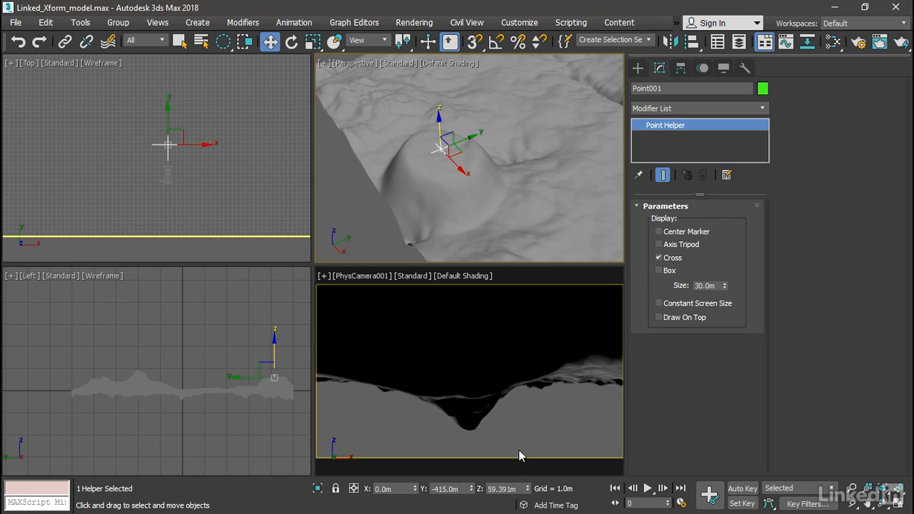
Set the Point helper's Z position to 0 m.
{"action": "double_click", "coordinate": [518, 488]}
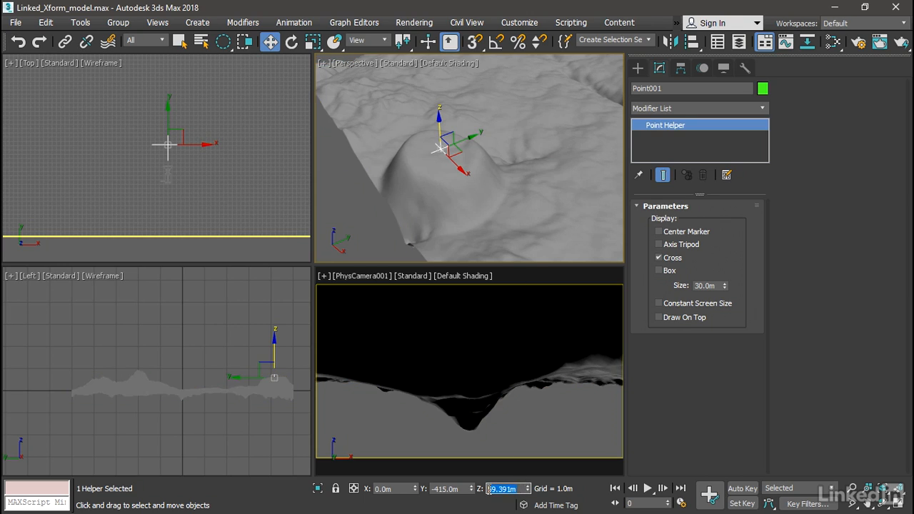
{"action": "type", "text": "0"}
{"action": "key", "text": "Return"}
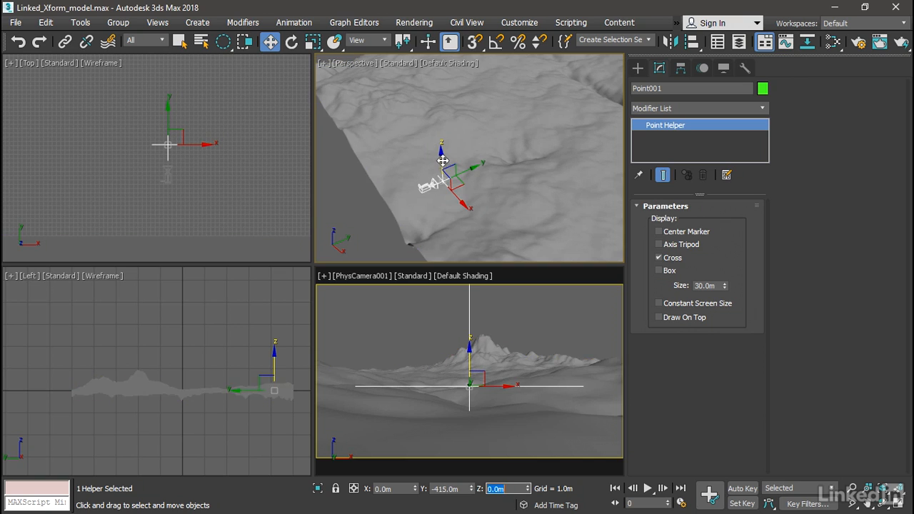
Raise the Point helper to about 70 m in Z and rotate it about 38 degrees around Y.
{"action": "left_click_drag", "start_coordinate": [442, 160], "coordinate": [459, 169]}
{"action": "left_click", "coordinate": [292, 41]}
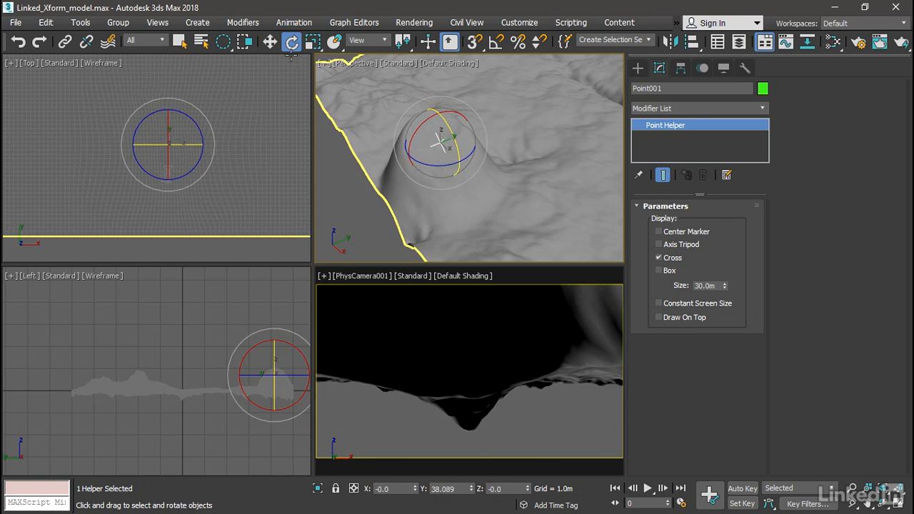
Scale the raised Point helper down uniformly to about 42 percent.
{"action": "left_click", "coordinate": [312, 42]}
{"action": "left_click_drag", "start_coordinate": [439, 135], "coordinate": [452, 232]}
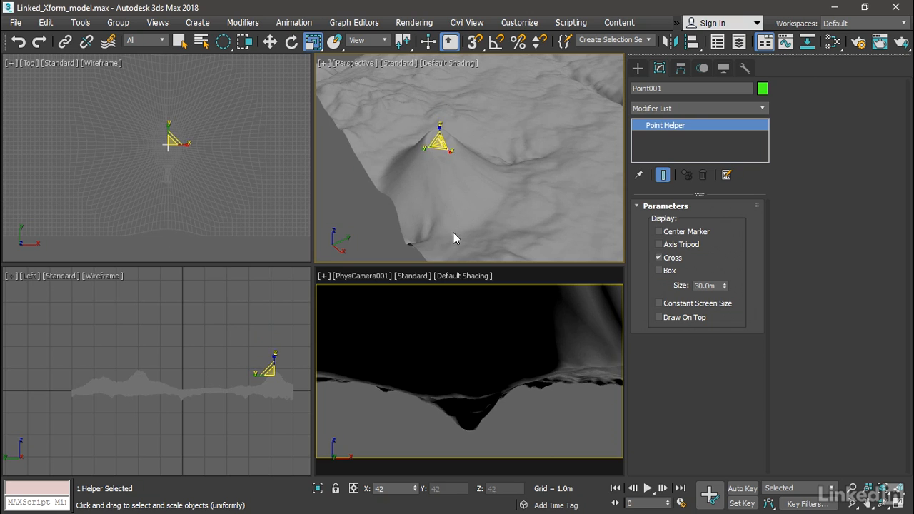
Enter exact local scale values of 100 for the Point helper on X, Y and Z.
{"action": "right_click", "coordinate": [312, 45]}
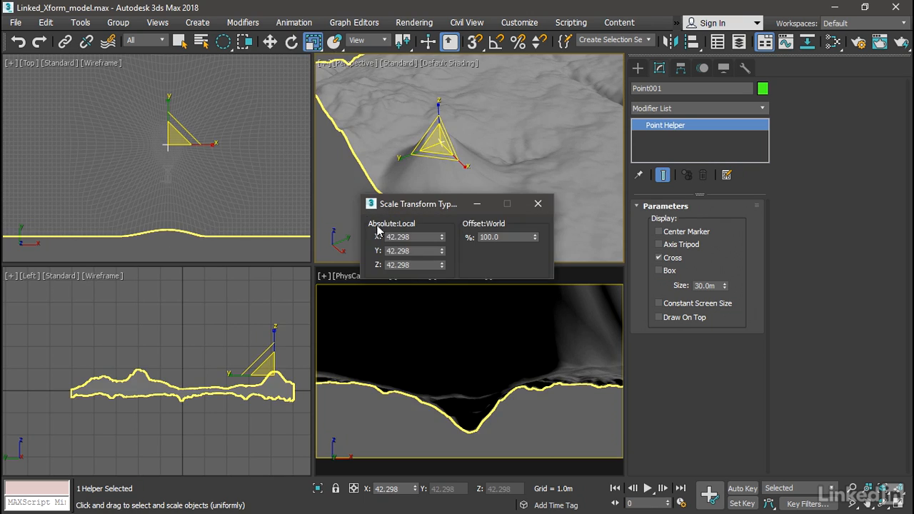
{"action": "left_click_drag", "start_coordinate": [412, 237], "coordinate": [385, 239]}
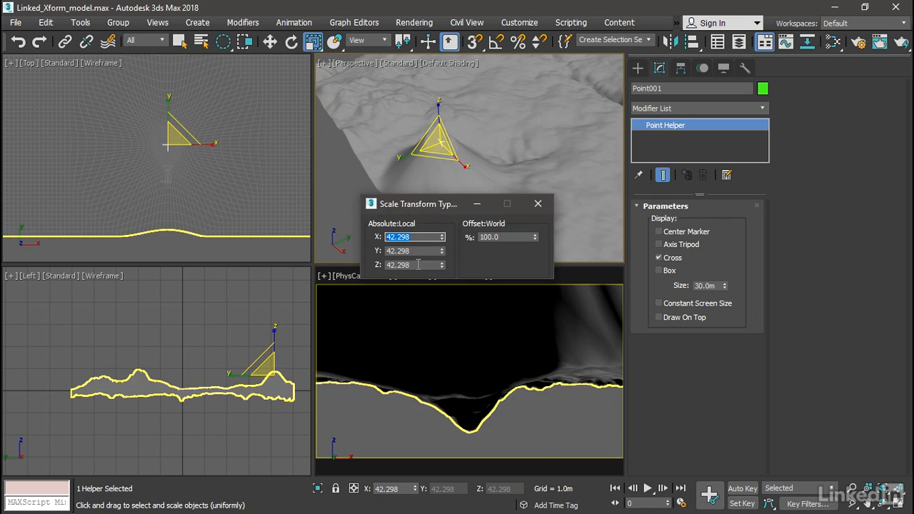
{"action": "type", "text": "100"}
{"action": "key", "text": "Return"}
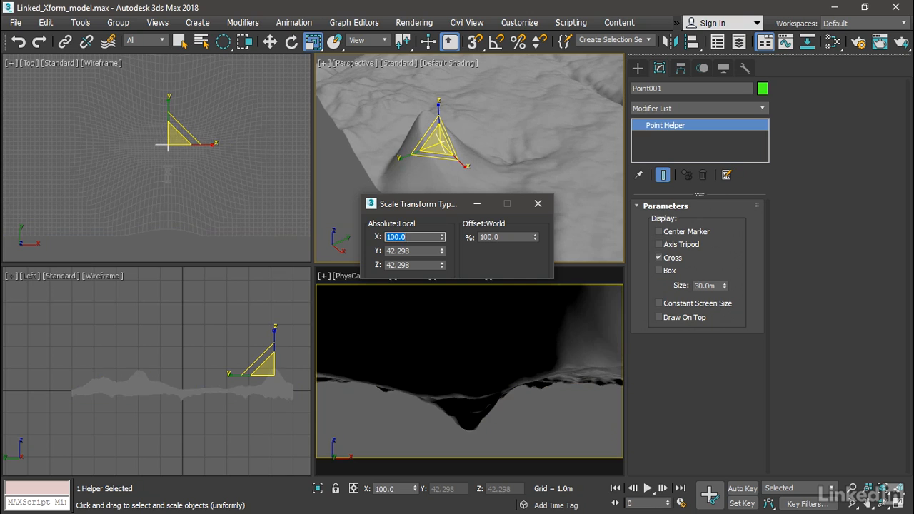
{"action": "key", "text": "Tab"}
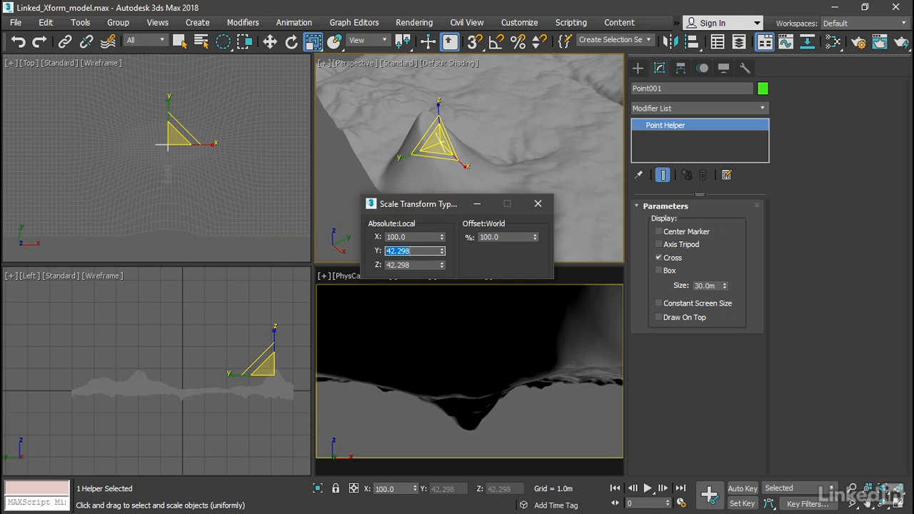
{"action": "type", "text": "100"}
{"action": "key", "text": "Return"}
{"action": "key", "text": "Tab"}
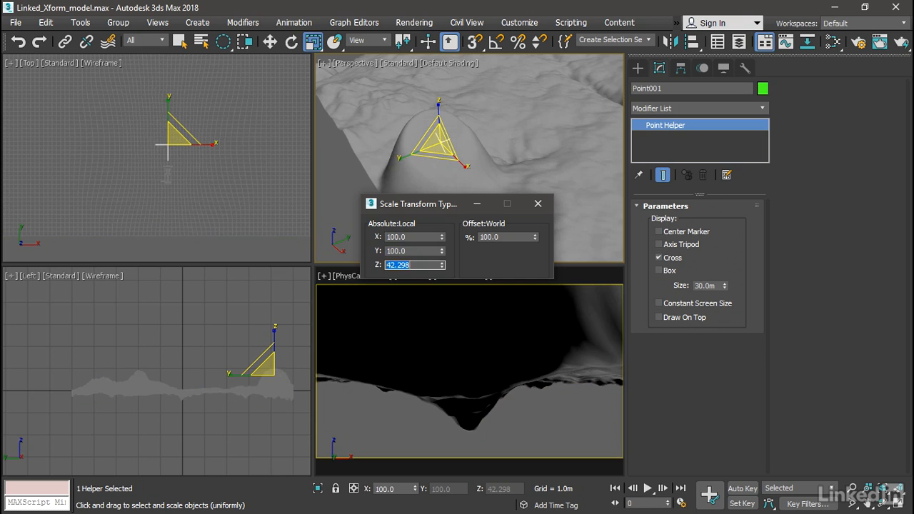
{"action": "type", "text": "100"}
{"action": "key", "text": "Return"}
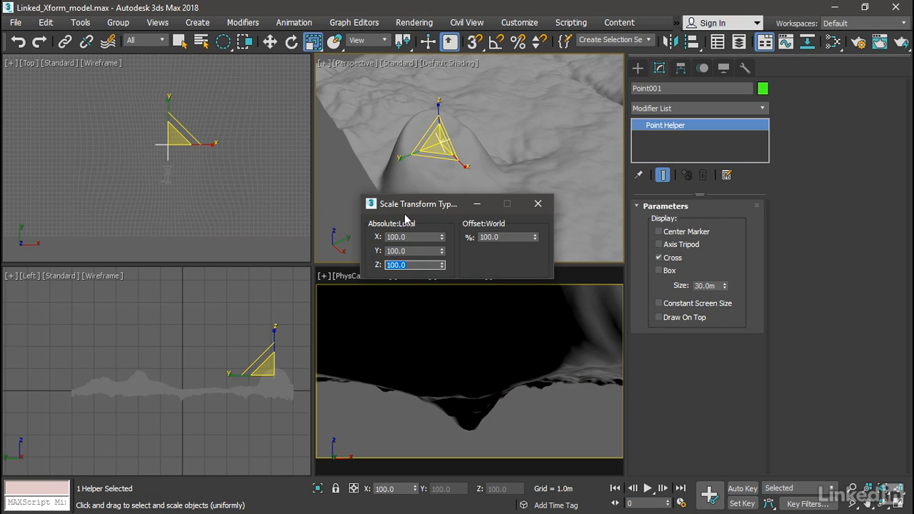
Set the Point helper's absolute world Y rotation to 0.
{"action": "left_click", "coordinate": [292, 43]}
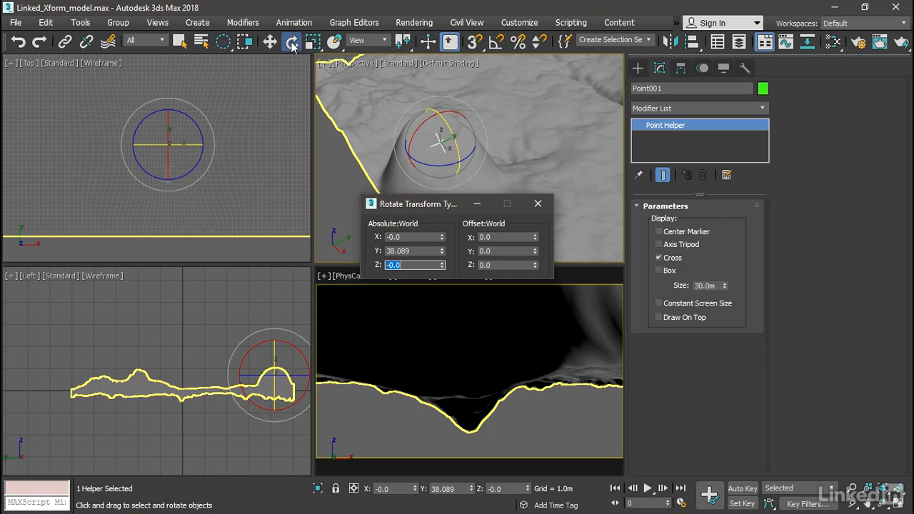
{"action": "left_click_drag", "start_coordinate": [416, 250], "coordinate": [381, 252]}
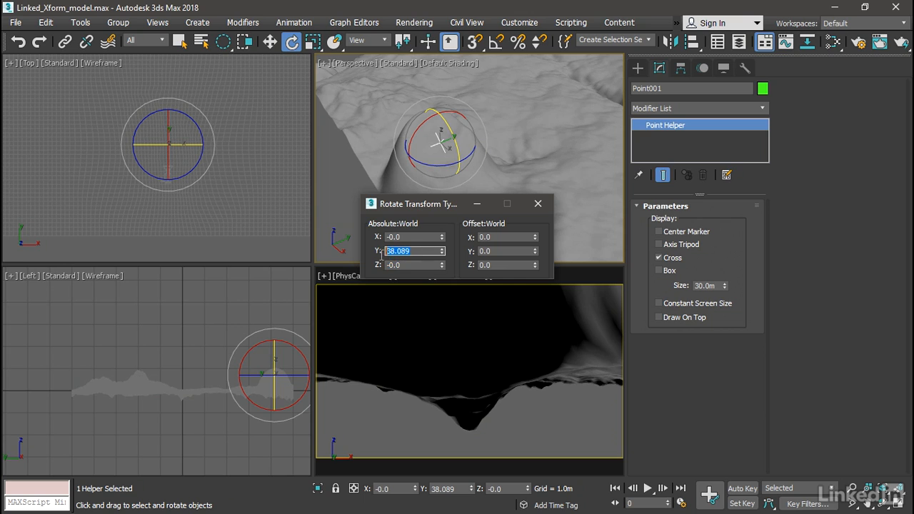
{"action": "type", "text": "0"}
{"action": "key", "text": "Return"}
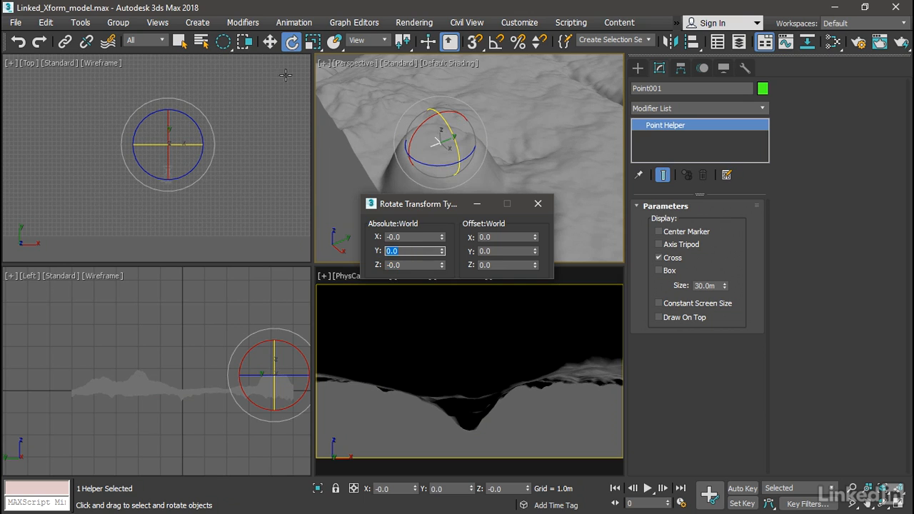
Return the Point helper to an absolute world Z of 0 m and move the transform dialog off the perspective view.
{"action": "left_click", "coordinate": [272, 43]}
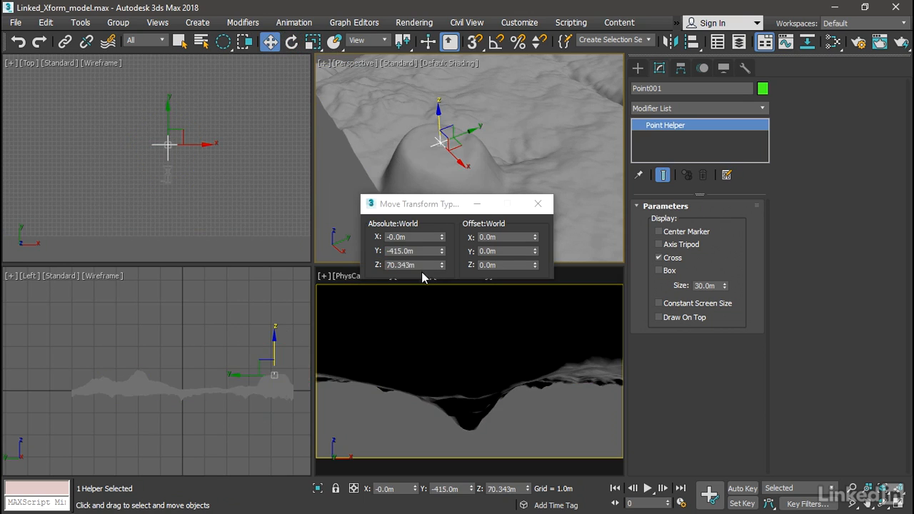
{"action": "left_click_drag", "start_coordinate": [427, 265], "coordinate": [379, 270]}
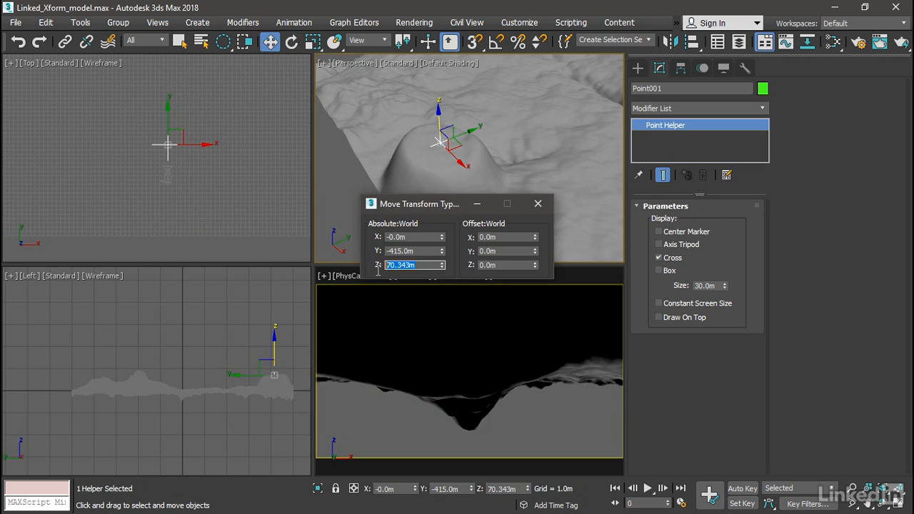
{"action": "type", "text": "0"}
{"action": "key", "text": "Return"}
{"action": "left_click_drag", "start_coordinate": [427, 205], "coordinate": [230, 220]}
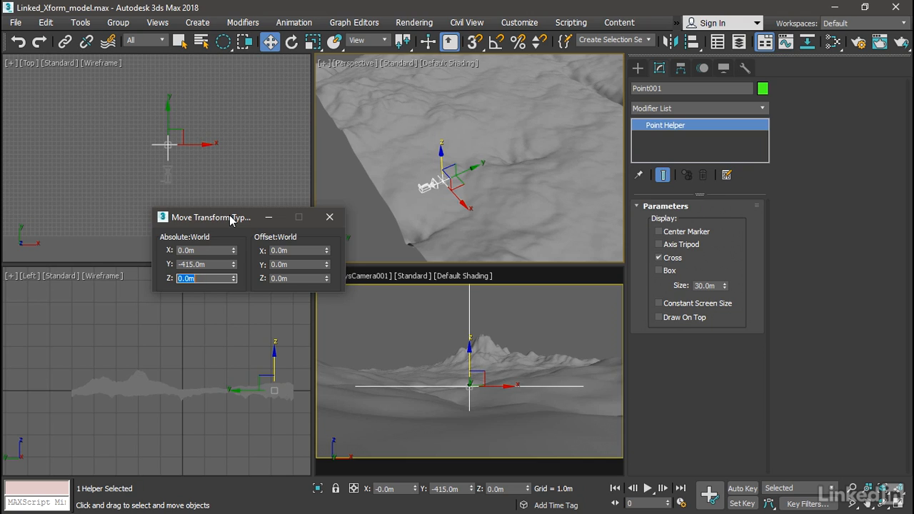
Flatten the terrain by setting the Point helper's local Z scale to 20, close the transform dialog, and select the terrain.
{"action": "left_click", "coordinate": [312, 43]}
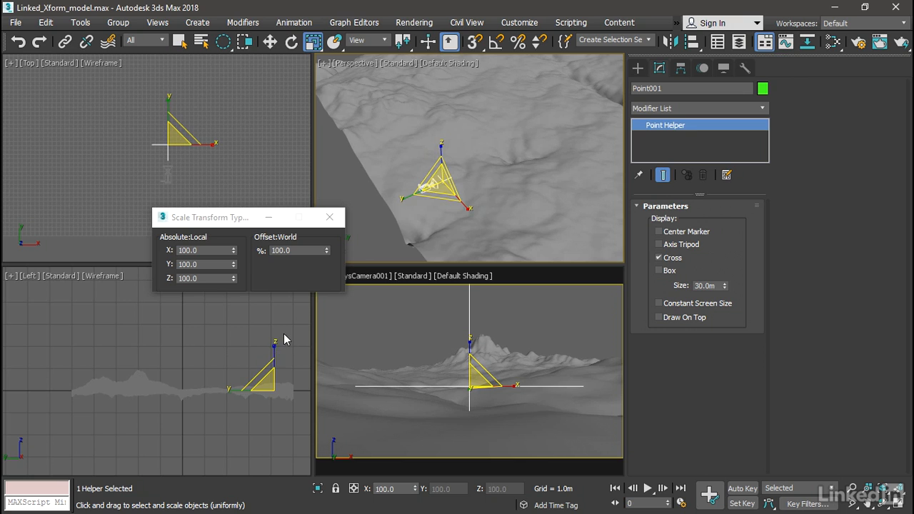
{"action": "left_click_drag", "start_coordinate": [274, 354], "coordinate": [267, 399]}
{"action": "double_click", "coordinate": [214, 278]}
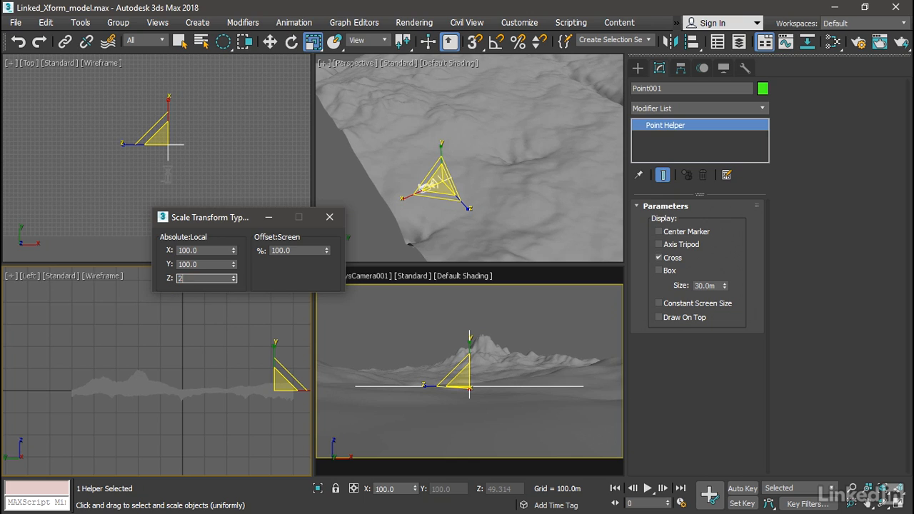
{"action": "type", "text": "20"}
{"action": "key", "text": "Return"}
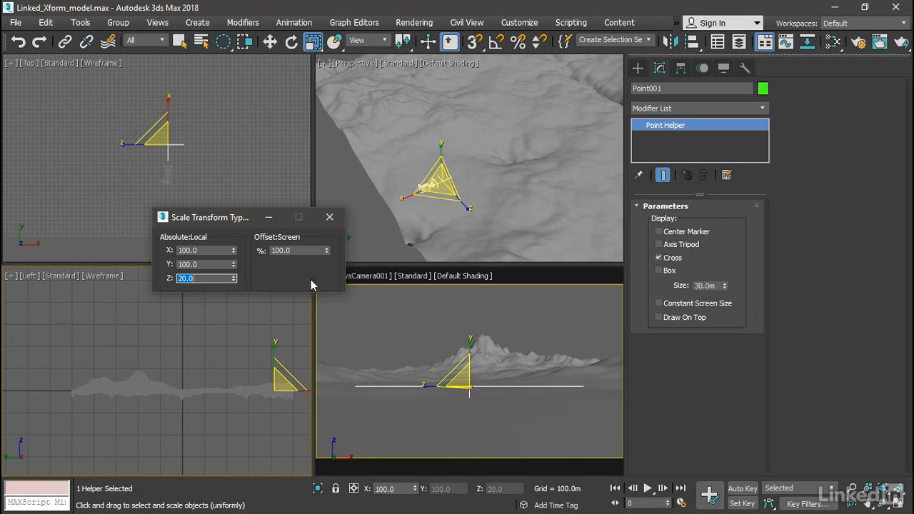
{"action": "left_click", "coordinate": [330, 217]}
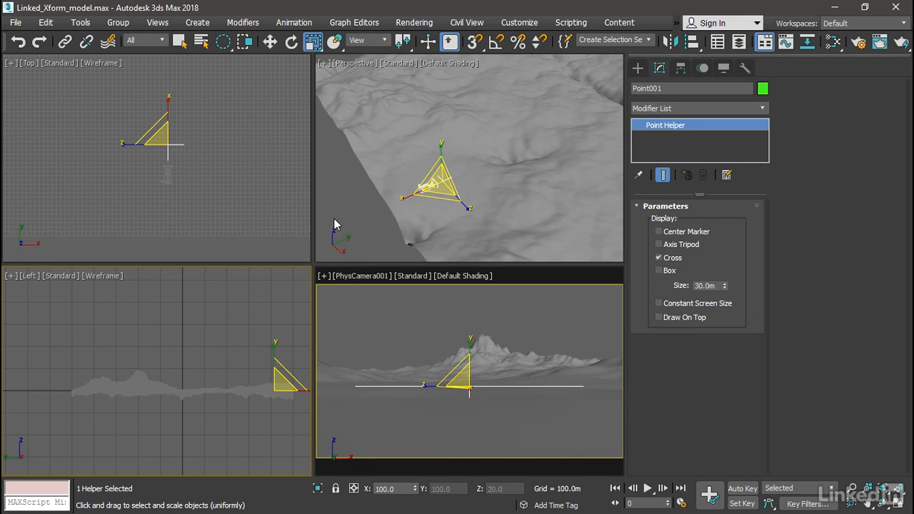
{"action": "left_click", "coordinate": [539, 361]}
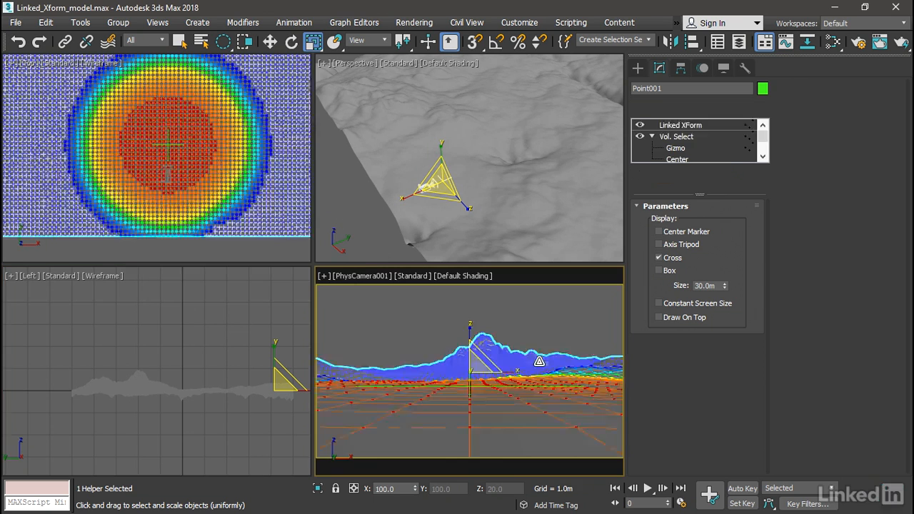